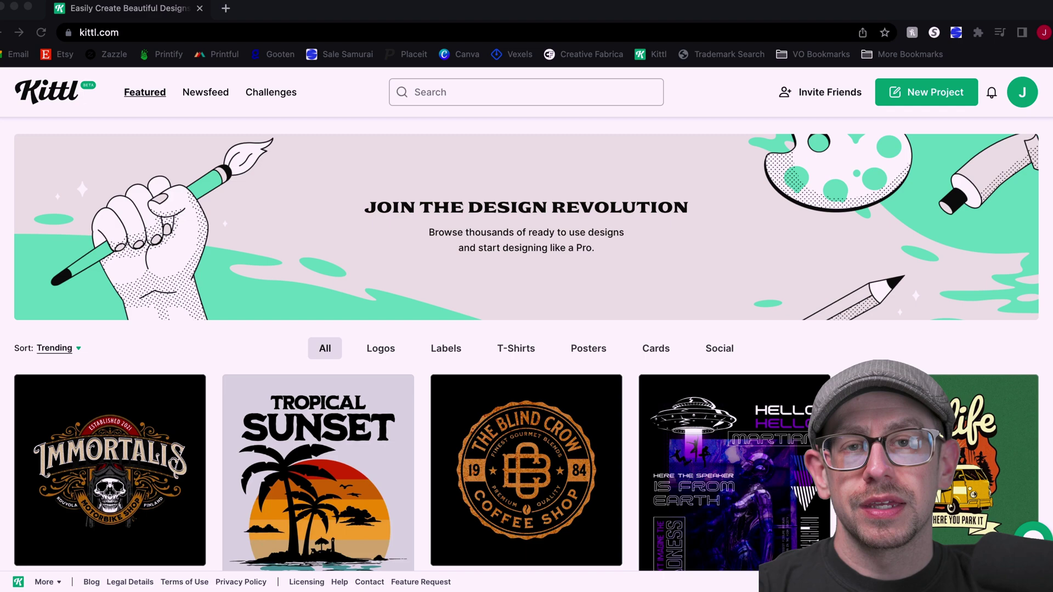
- Scroll the Featured gallery and filter it to Logos designs
{"action": "left_click", "coordinate": [527, 293]}
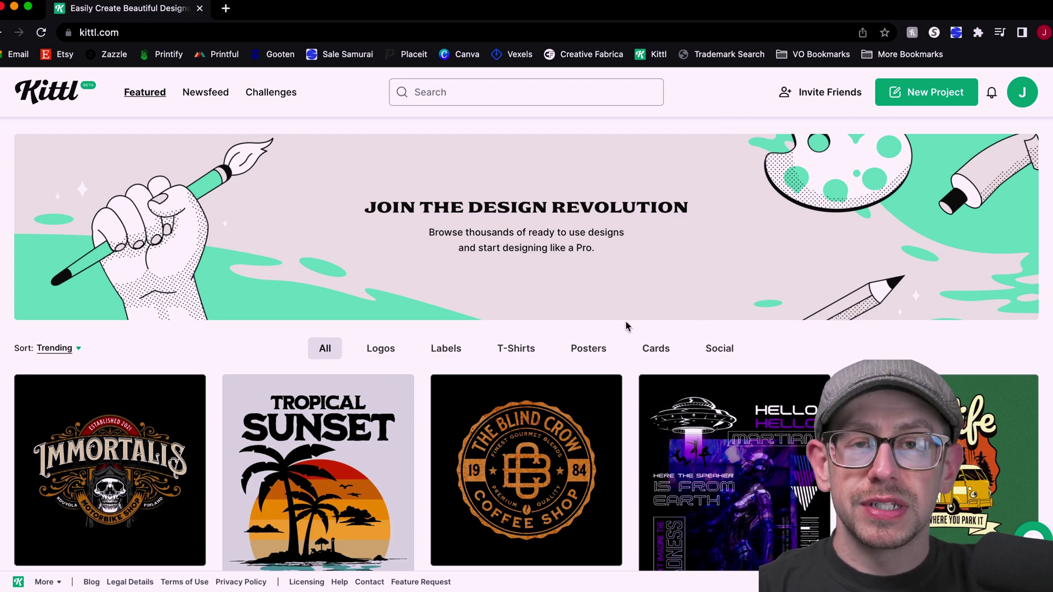
{"action": "scroll", "coordinate": [626, 320], "scroll_direction": "down", "scroll_amount": 3}
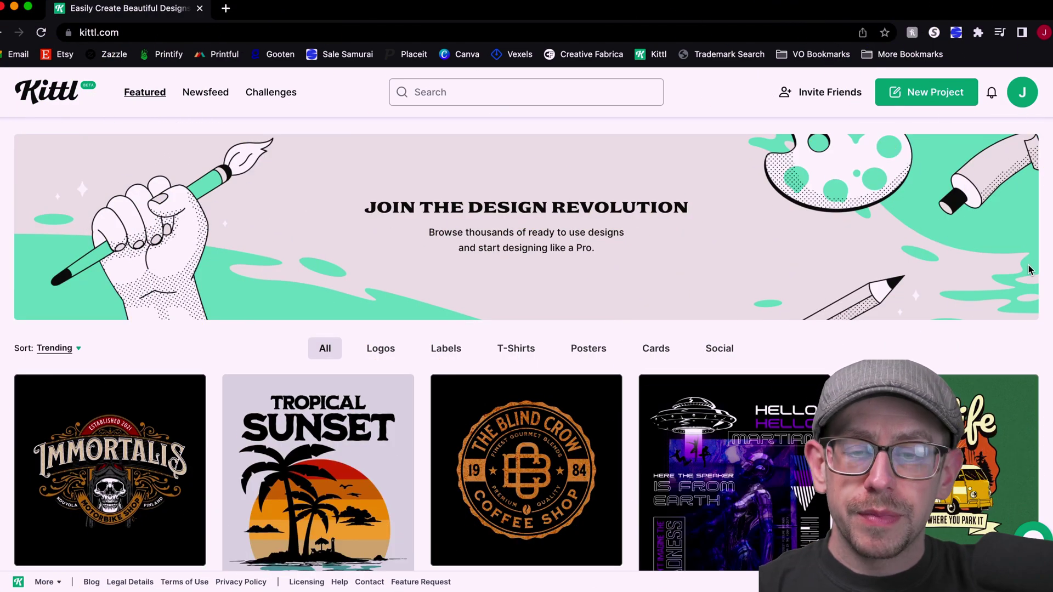
{"action": "scroll", "coordinate": [1029, 270], "scroll_direction": "down", "scroll_amount": 2}
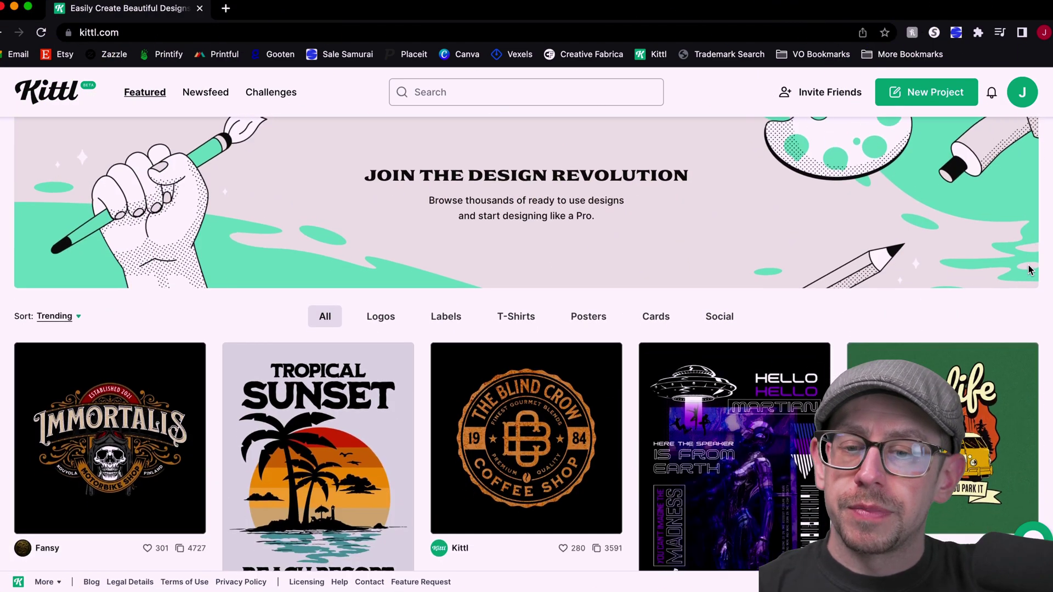
{"action": "scroll", "coordinate": [1029, 270], "scroll_direction": "down", "scroll_amount": 1}
{"action": "scroll", "coordinate": [656, 242], "scroll_direction": "down", "scroll_amount": 1}
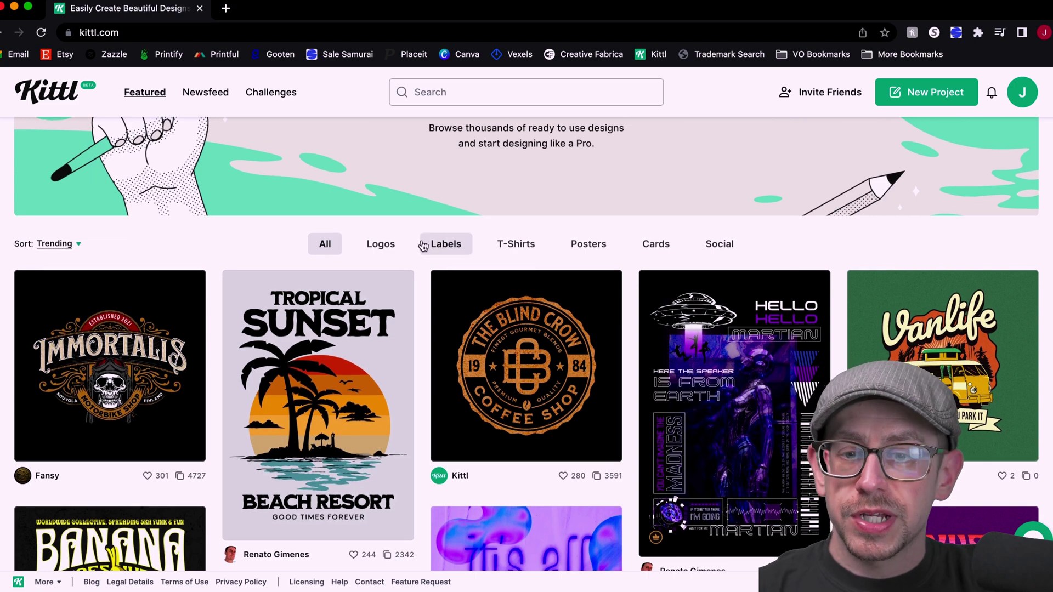
{"action": "left_click", "coordinate": [390, 250]}
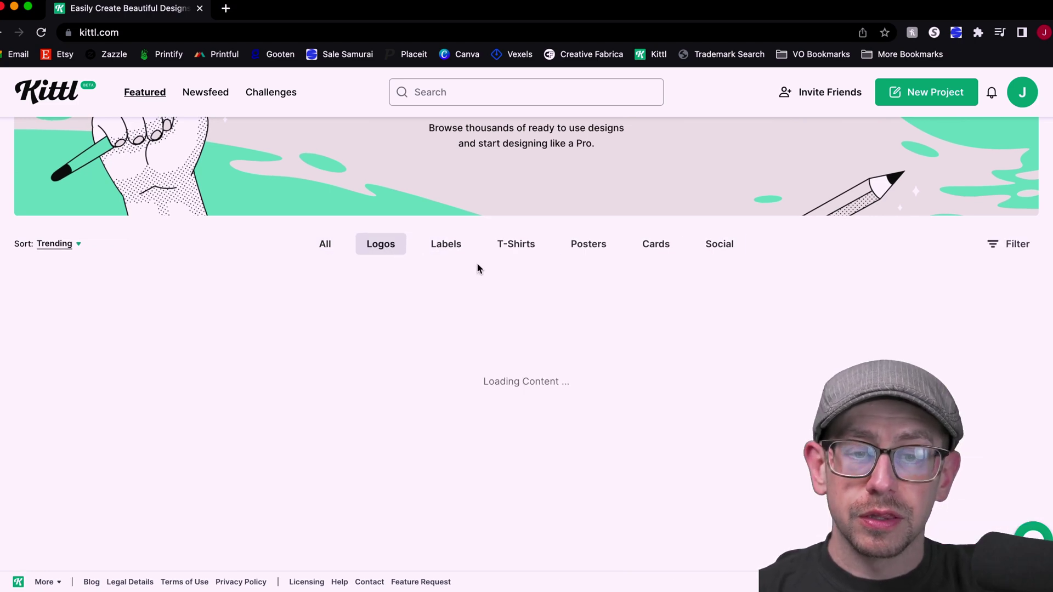
- Switch the filter to T-Shirts and browse the T-shirt designs
{"action": "scroll", "coordinate": [468, 241], "scroll_direction": "down", "scroll_amount": 1}
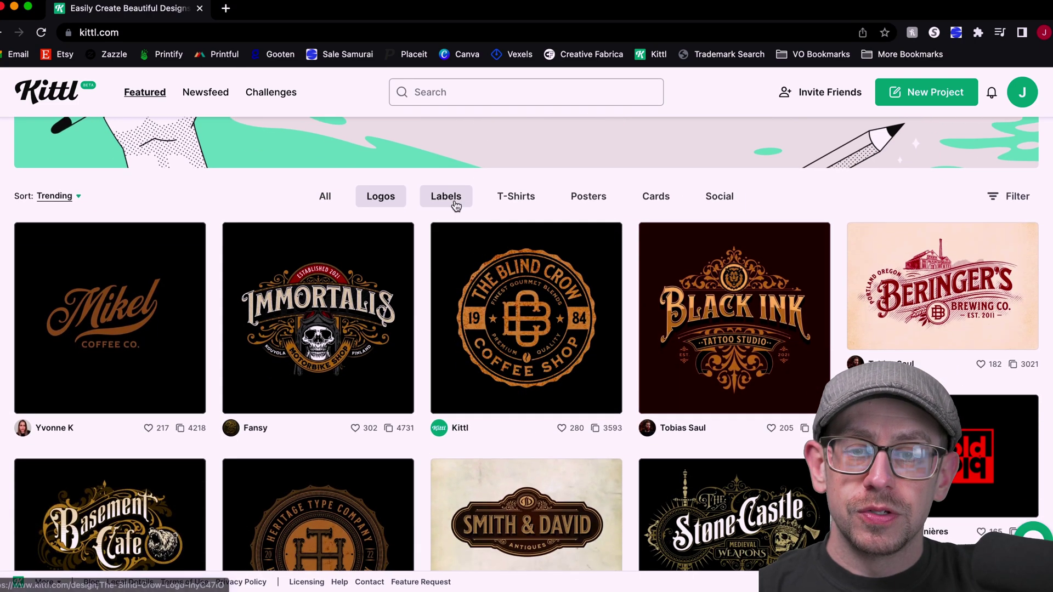
{"action": "left_click", "coordinate": [530, 205]}
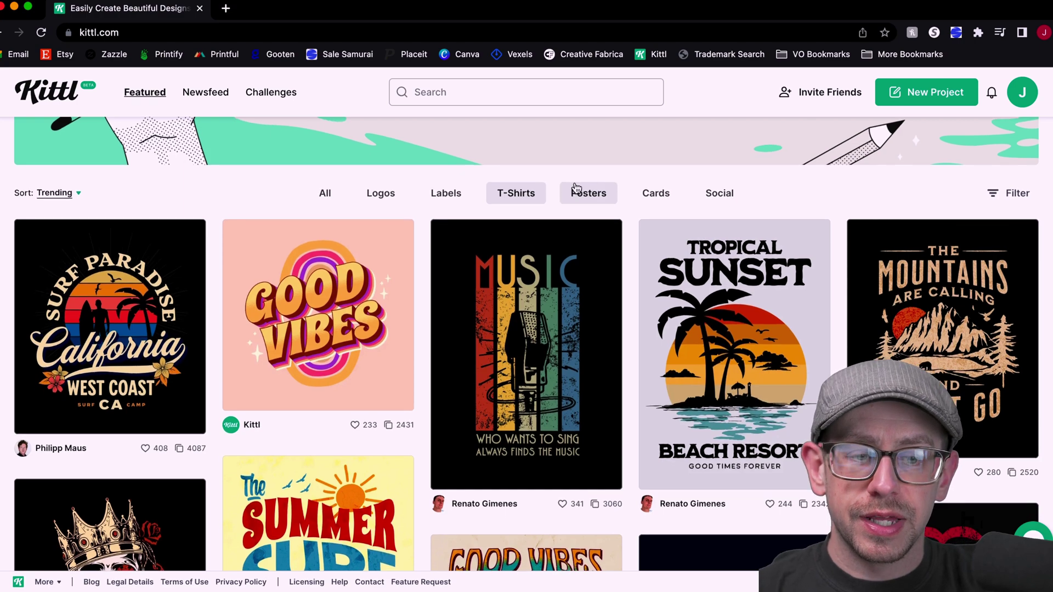
{"action": "scroll", "coordinate": [576, 188], "scroll_direction": "down", "scroll_amount": 2}
{"action": "scroll", "coordinate": [579, 189], "scroll_direction": "down", "scroll_amount": 2}
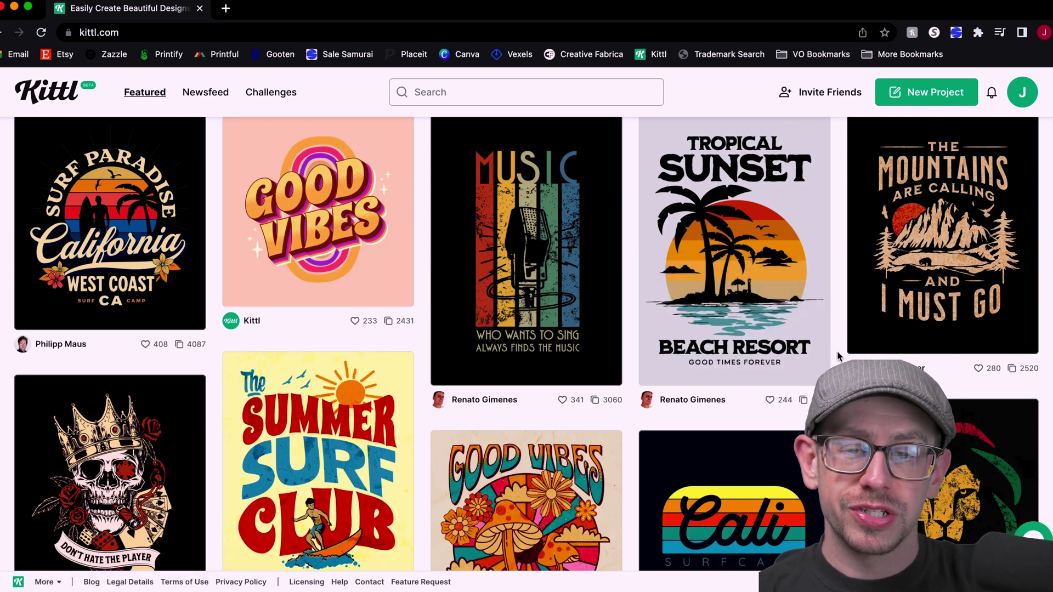
{"action": "scroll", "coordinate": [833, 351], "scroll_direction": "down", "scroll_amount": 10}
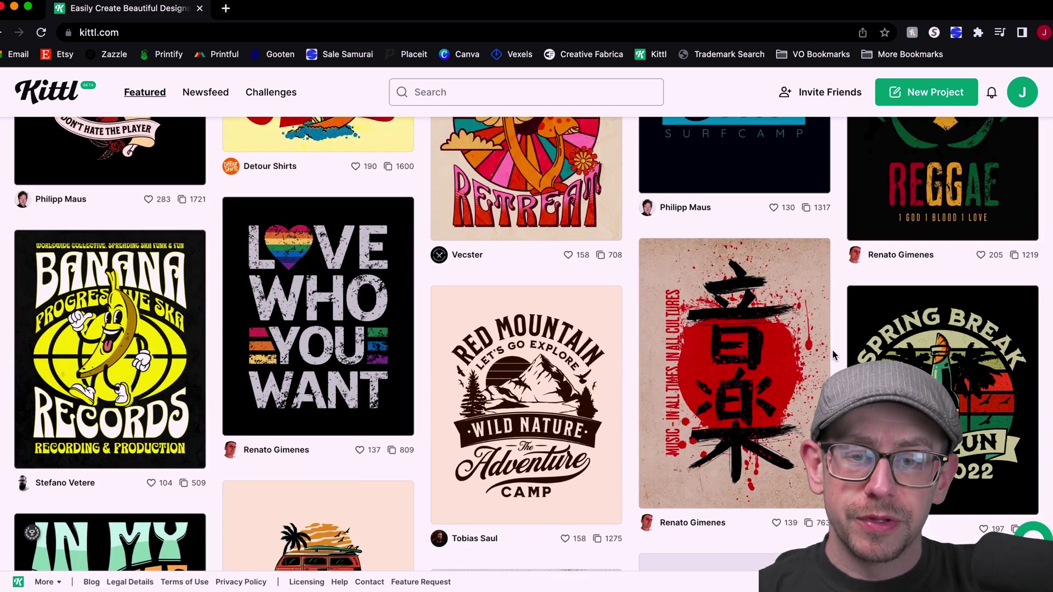
{"action": "scroll", "coordinate": [833, 355], "scroll_direction": "down", "scroll_amount": 4}
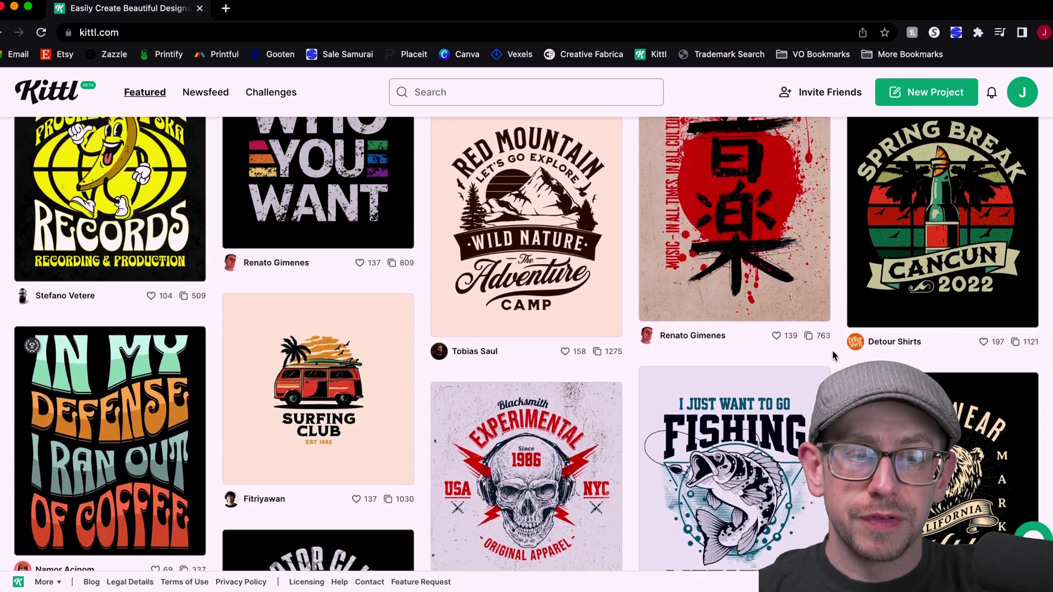
{"action": "scroll", "coordinate": [833, 355], "scroll_direction": "down", "scroll_amount": 2}
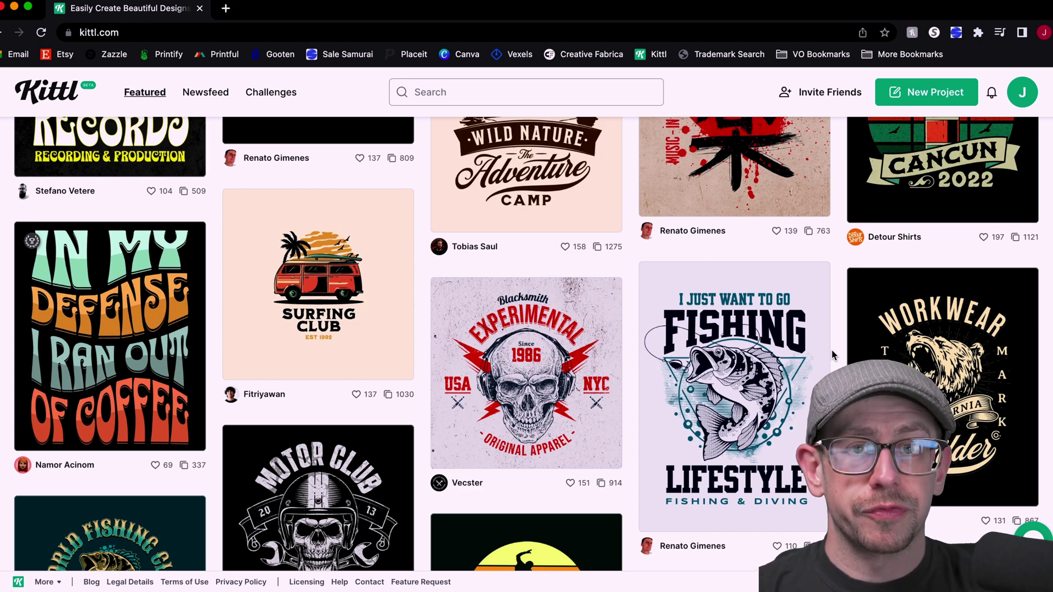
{"action": "scroll", "coordinate": [831, 350], "scroll_direction": "up", "scroll_amount": 15}
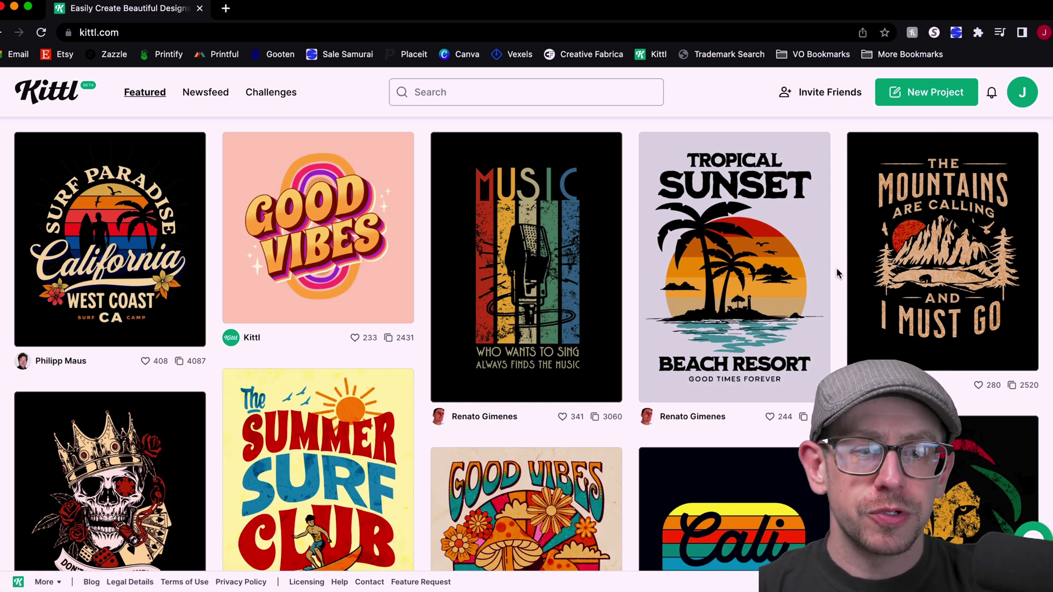
- Use the Tropical Sunset template and set a custom artboard height of 5400 px
{"action": "left_click", "coordinate": [818, 244]}
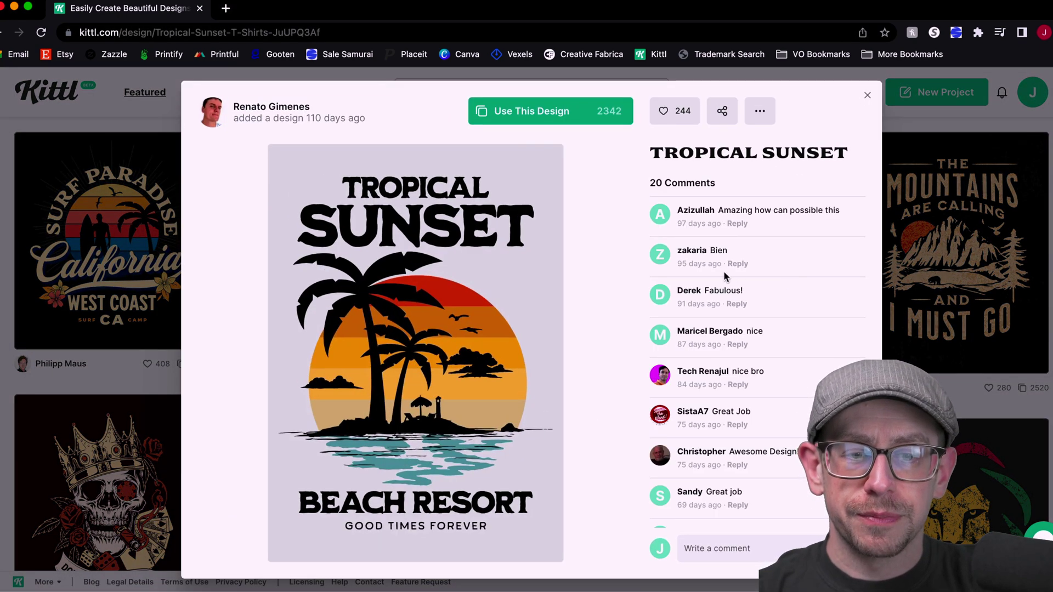
{"action": "left_click", "coordinate": [542, 117]}
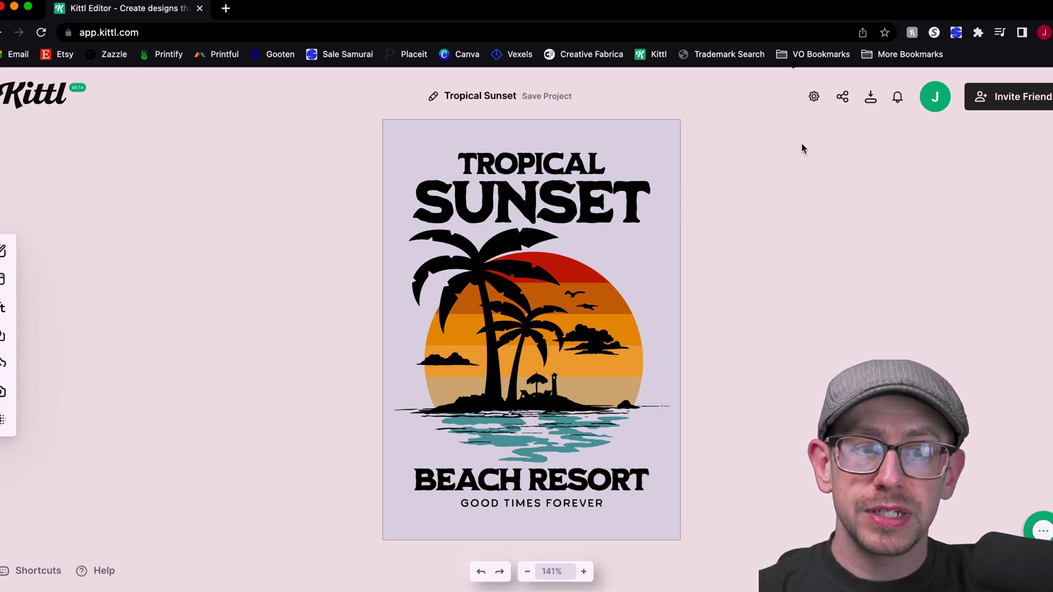
{"action": "left_click", "coordinate": [813, 96]}
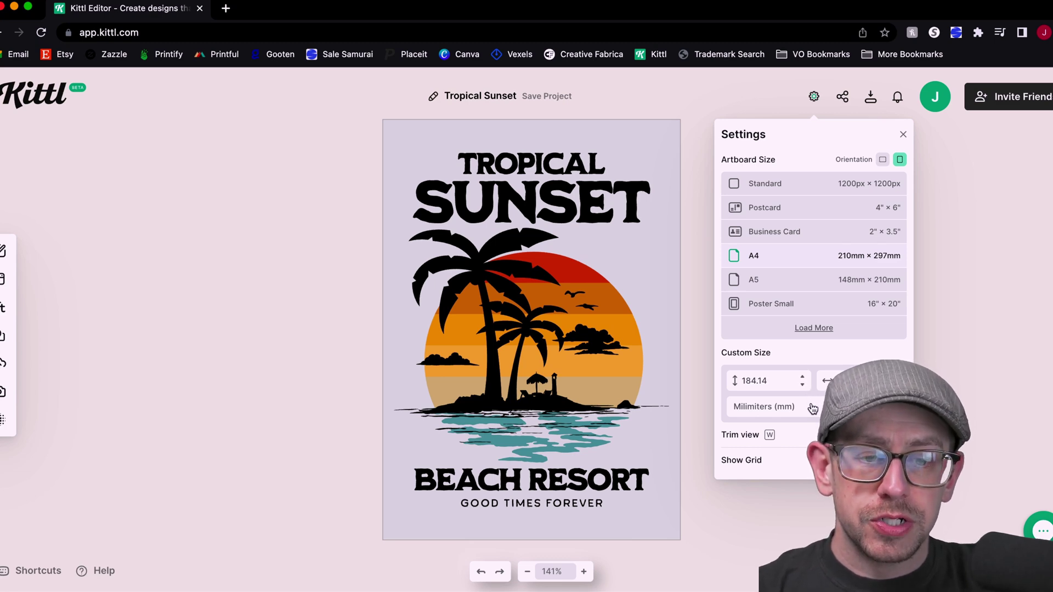
{"action": "left_click", "coordinate": [813, 412]}
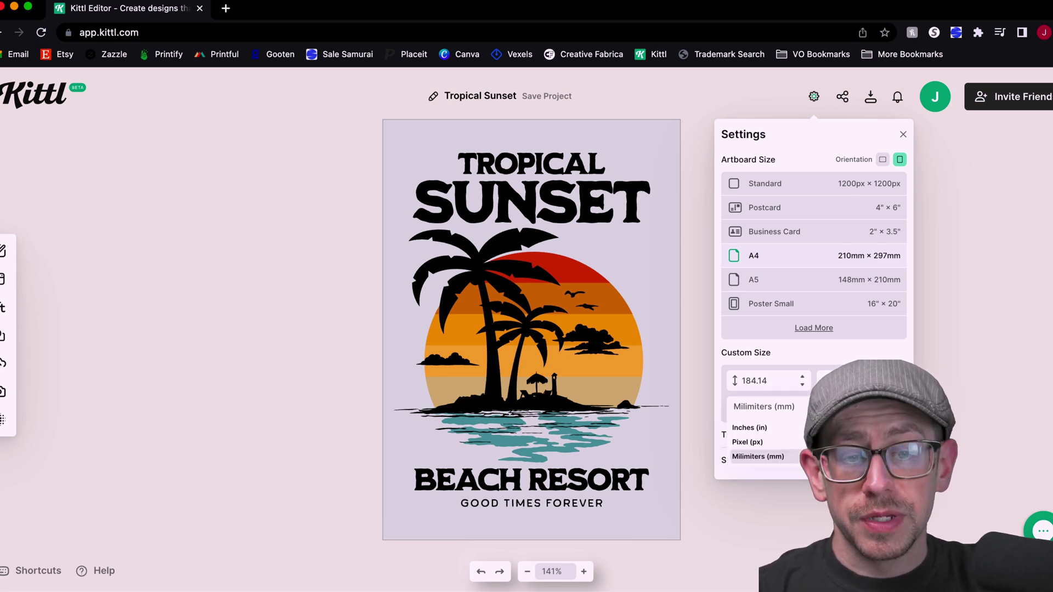
{"action": "left_click", "coordinate": [771, 447]}
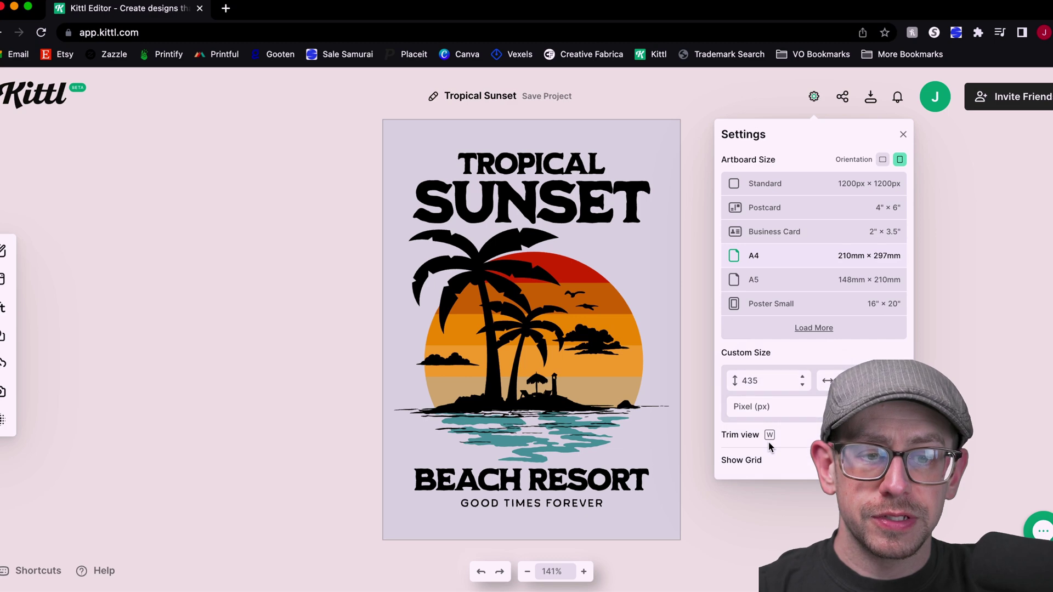
{"action": "double_click", "coordinate": [779, 388]}
{"action": "type", "text": "5400"}
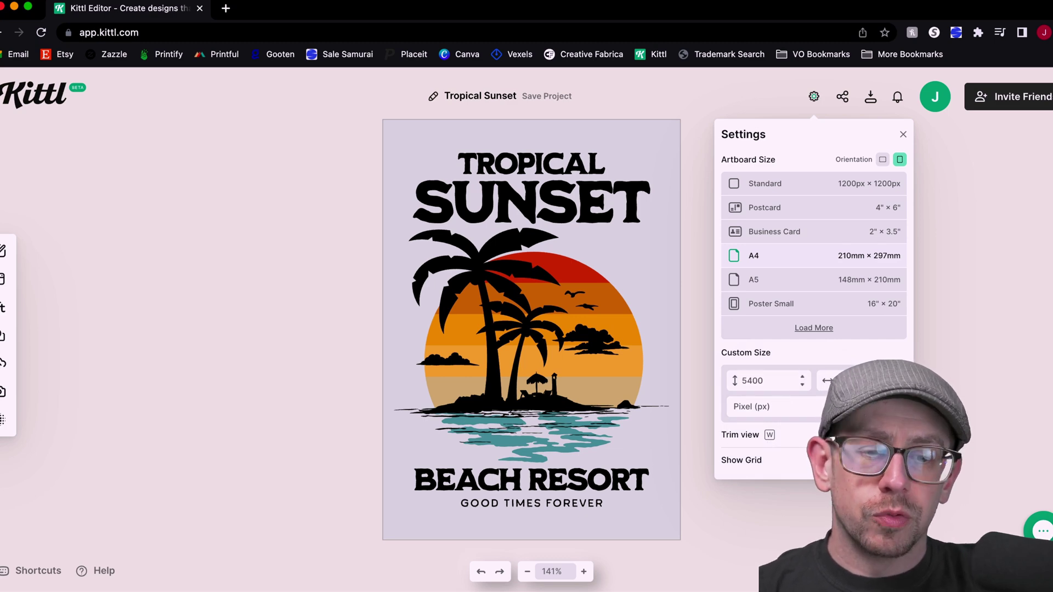
{"action": "key", "text": "Return"}
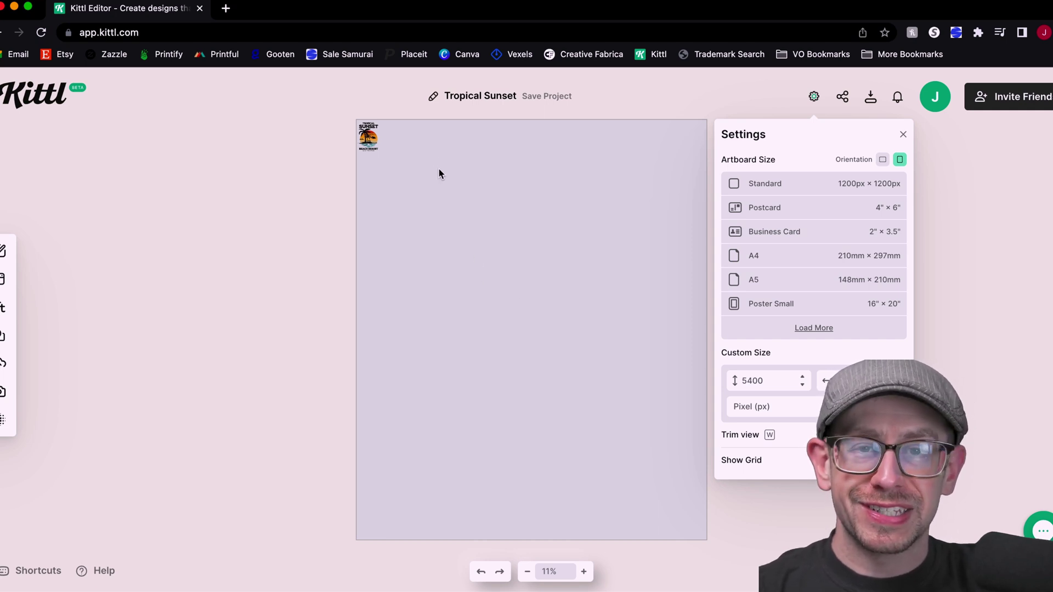
- Select the Tropical Sunset artwork and drag it larger to fill the 5400 px artboard
{"action": "left_click", "coordinate": [412, 170]}
{"action": "left_click_drag", "start_coordinate": [395, 166], "coordinate": [336, 106]}
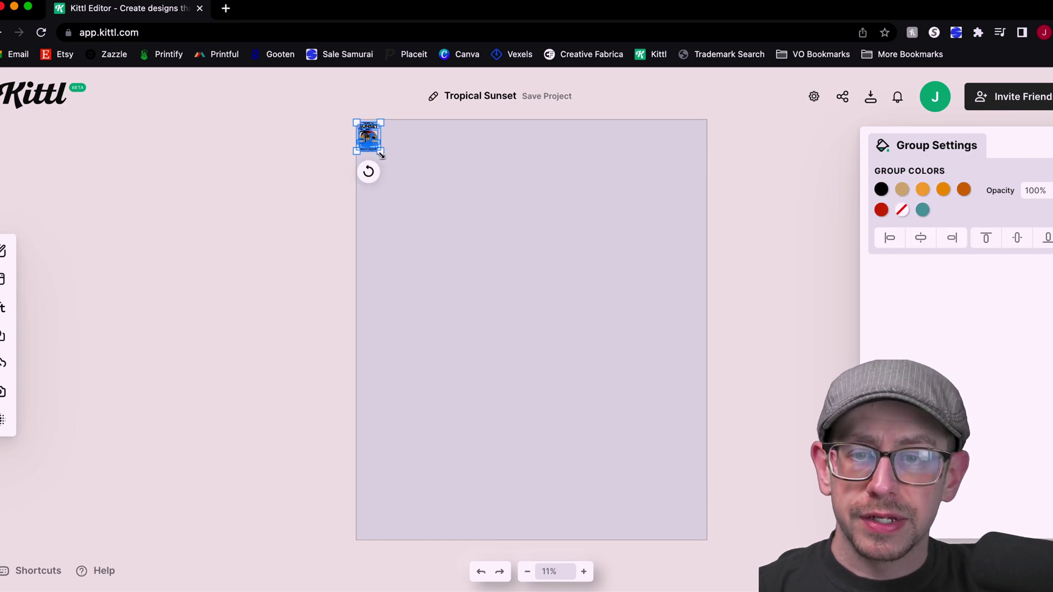
{"action": "left_click_drag", "start_coordinate": [381, 154], "coordinate": [729, 509]}
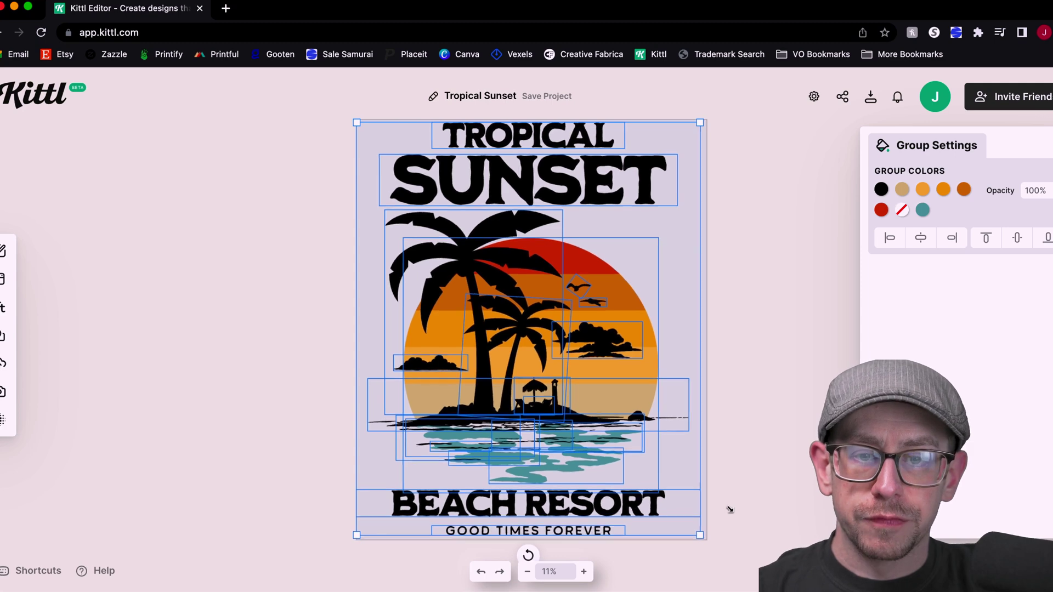
{"action": "left_click", "coordinate": [729, 313]}
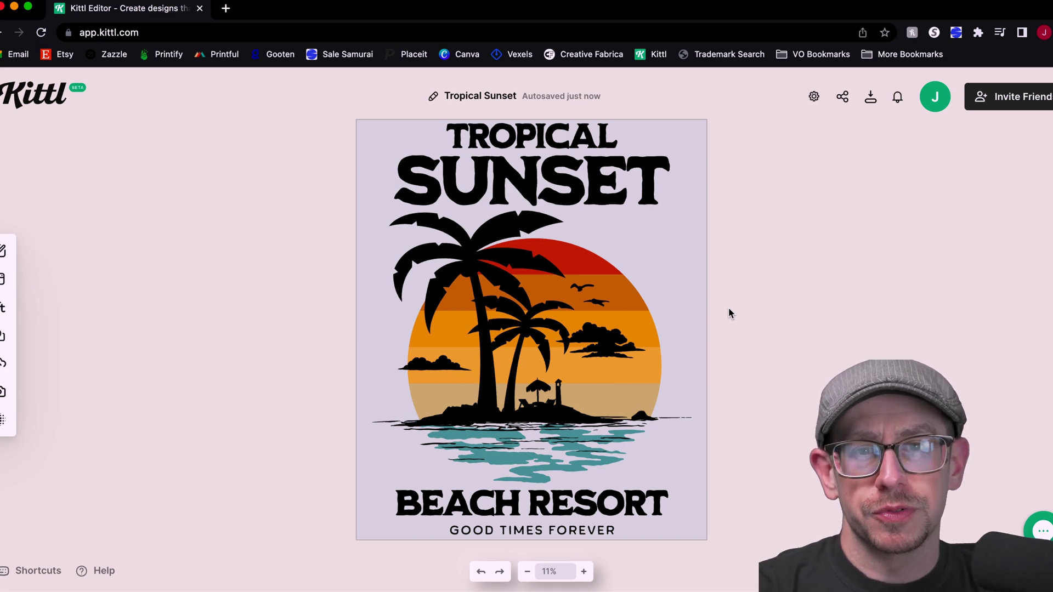
- Ungroup the sunset illustration and delete the large and small palm trees
{"action": "left_click", "coordinate": [498, 244]}
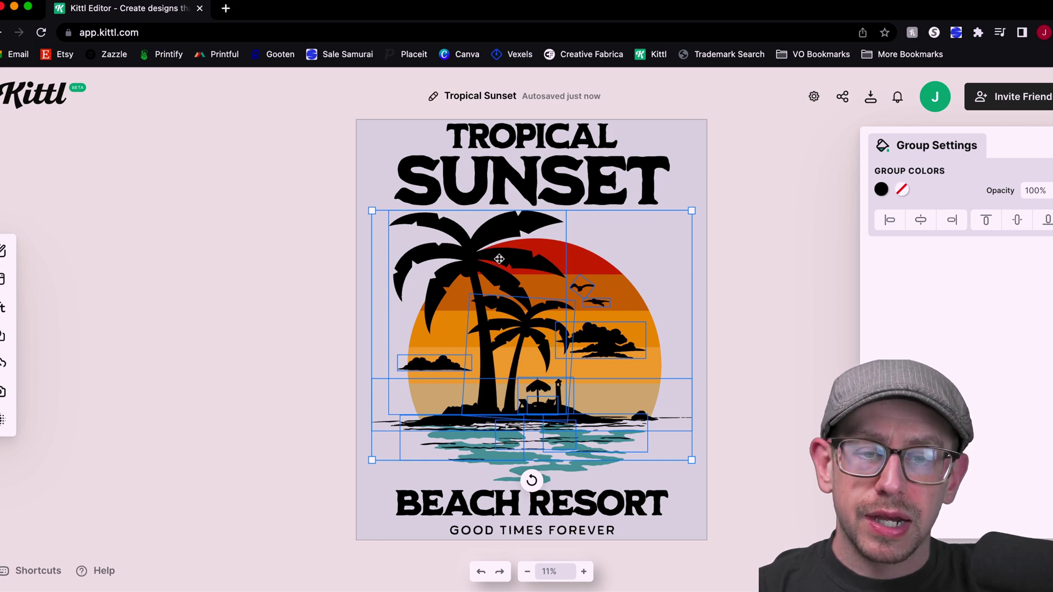
{"action": "right_click", "coordinate": [499, 260]}
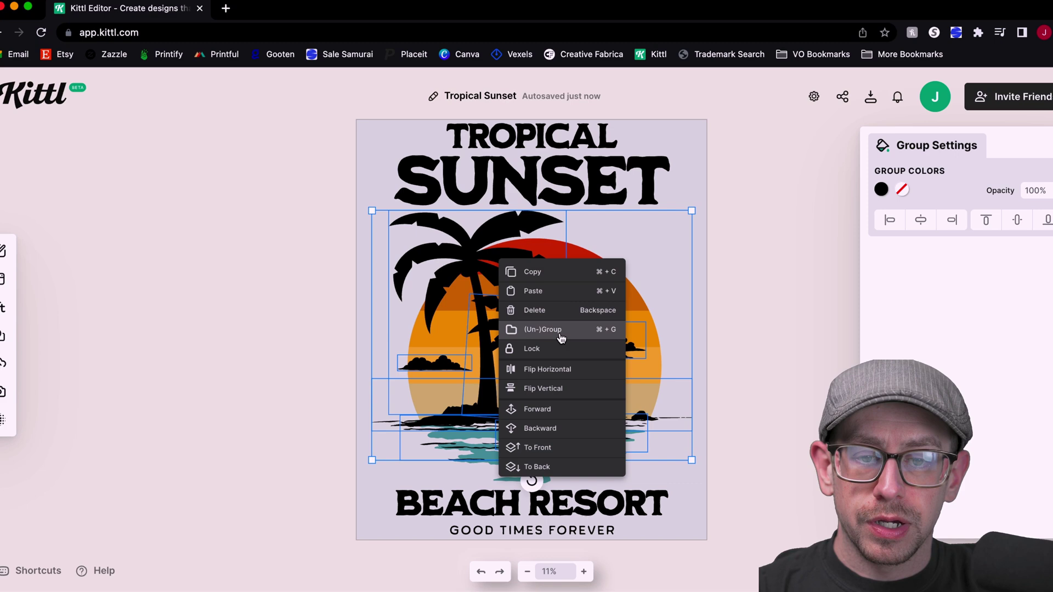
{"action": "left_click", "coordinate": [559, 331]}
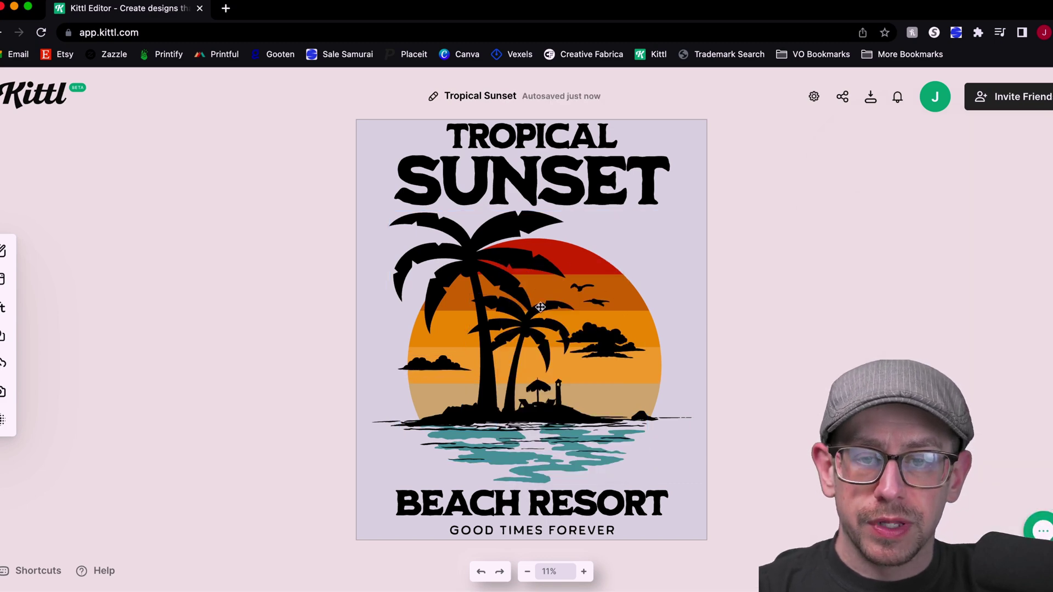
{"action": "left_click", "coordinate": [470, 253]}
{"action": "key", "text": "Delete"}
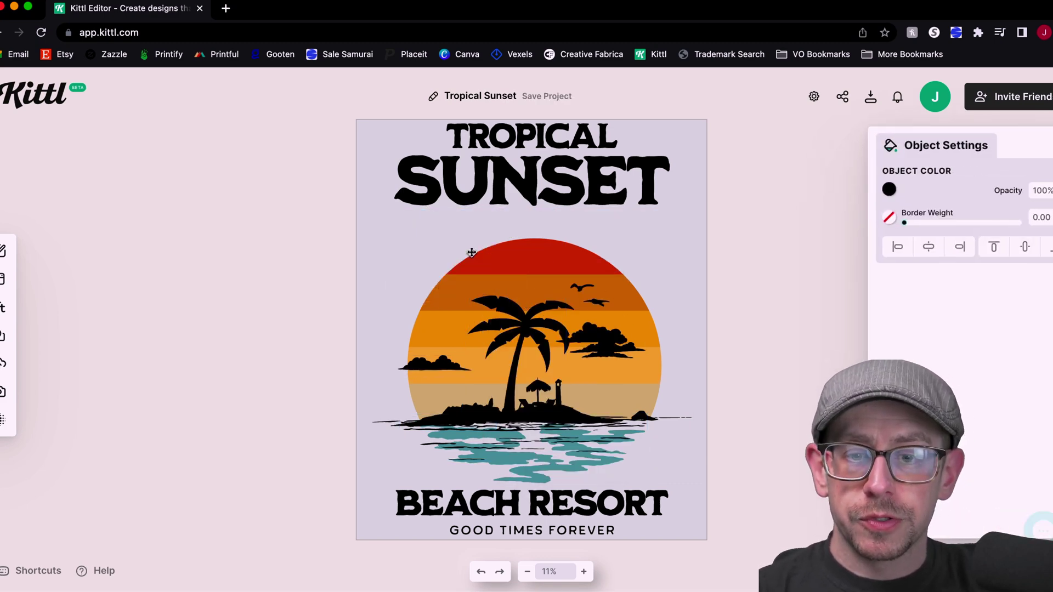
{"action": "left_click", "coordinate": [515, 378]}
{"action": "key", "text": "Escape"}
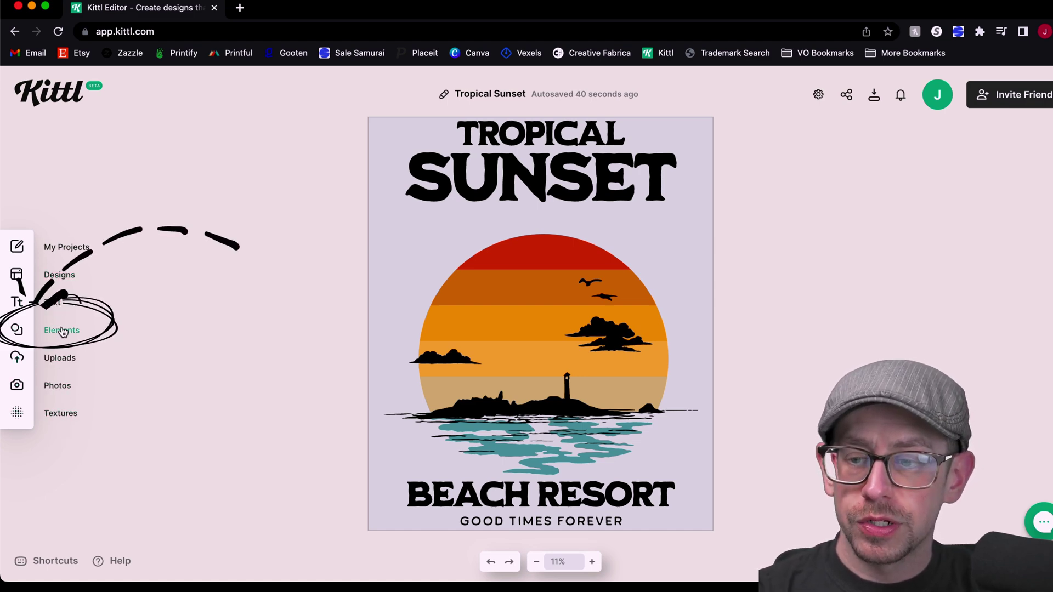
- Search elements for 'lighthouse' and place the red-and-white striped lighthouse on the island
{"action": "left_click", "coordinate": [62, 331]}
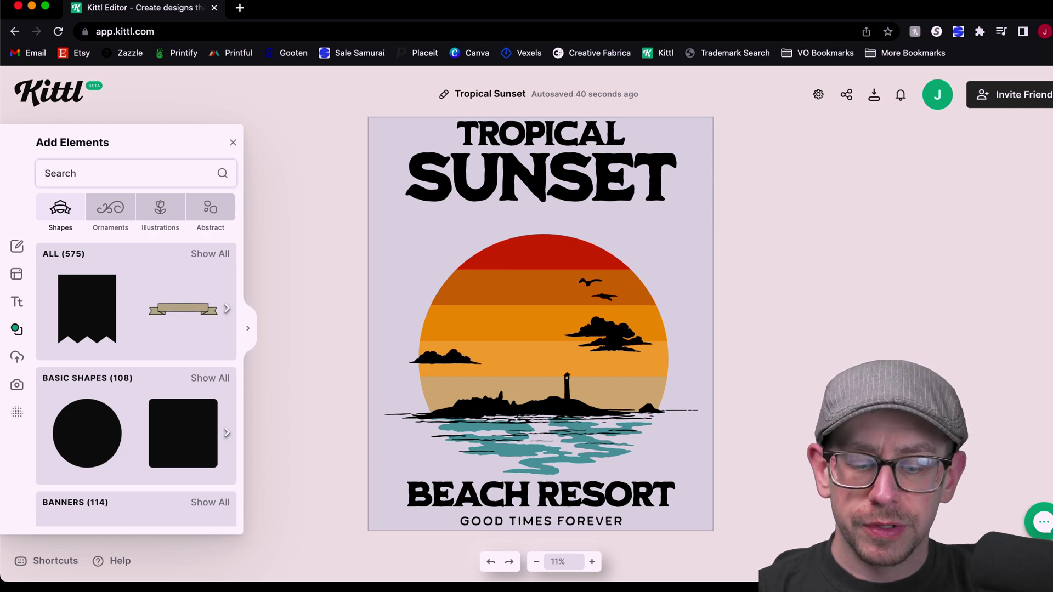
{"action": "type", "text": "lighthouse"}
{"action": "key", "text": "Return"}
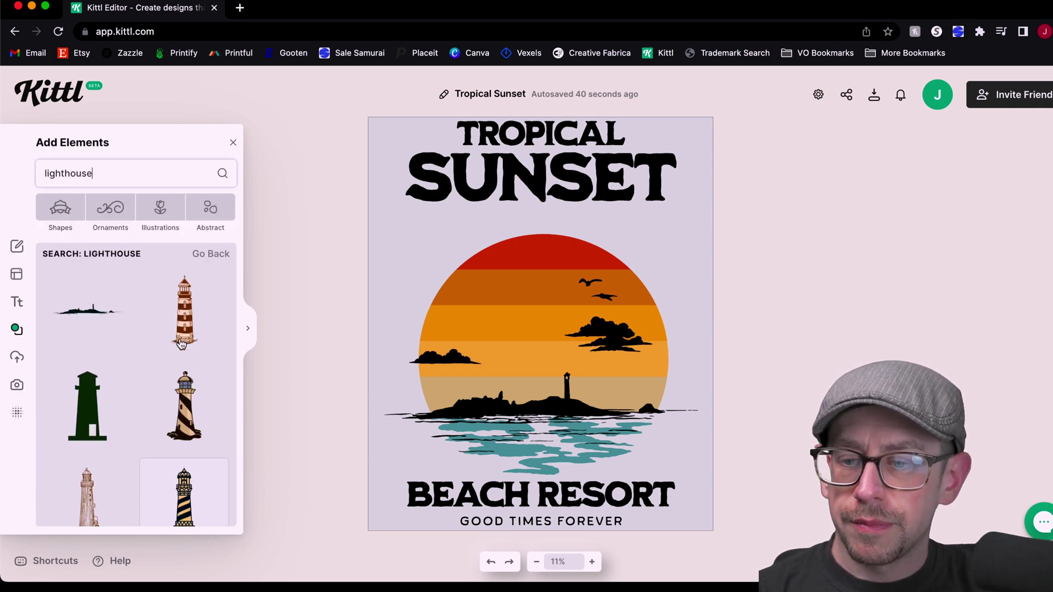
{"action": "left_click", "coordinate": [186, 322]}
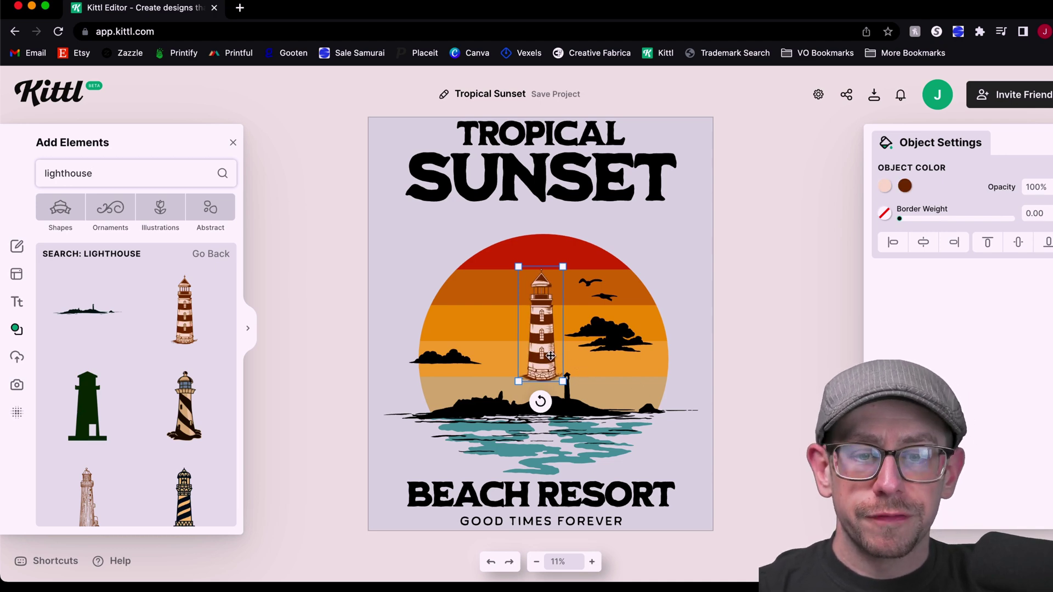
{"action": "mouse_move", "coordinate": [560, 362]}
{"action": "left_mouse_down"}
{"action": "mouse_move", "coordinate": [573, 380]}
{"action": "mouse_move", "coordinate": [532, 381]}
{"action": "mouse_move", "coordinate": [585, 384]}
{"action": "mouse_move", "coordinate": [573, 379]}
{"action": "mouse_move", "coordinate": [573, 354]}
{"action": "left_mouse_up"}
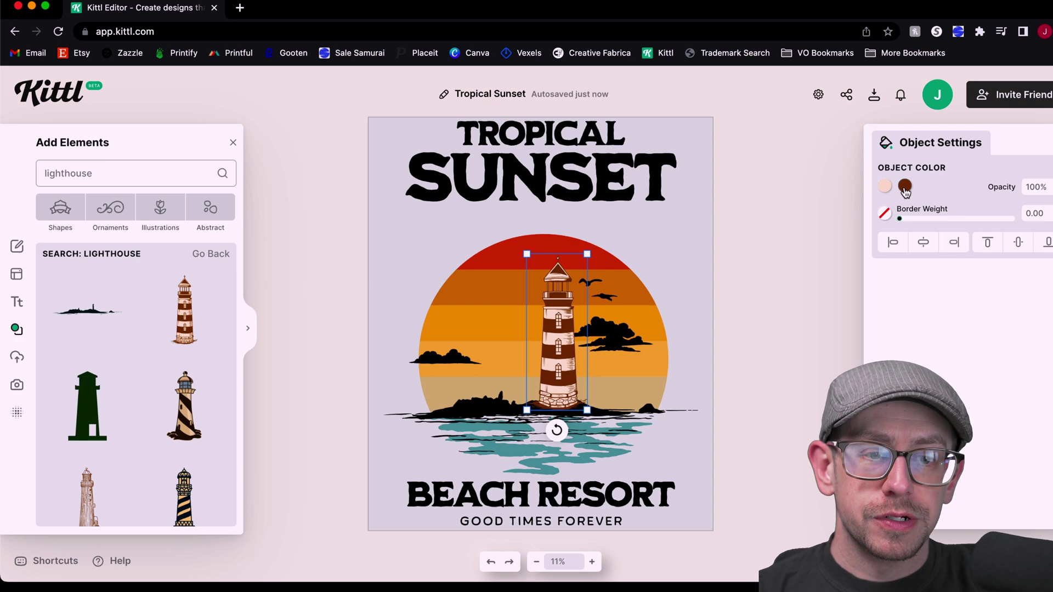
- Recolour all of the lighthouse's object colours to black
{"action": "left_click", "coordinate": [905, 188]}
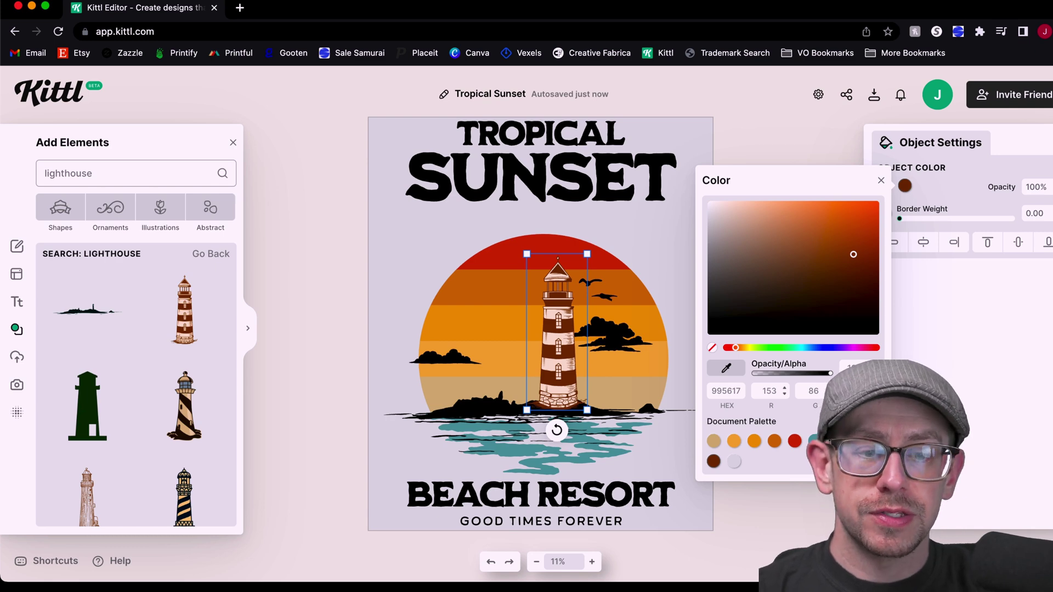
{"action": "left_click", "coordinate": [834, 441]}
{"action": "left_click", "coordinate": [902, 186]}
{"action": "left_click", "coordinate": [899, 186]}
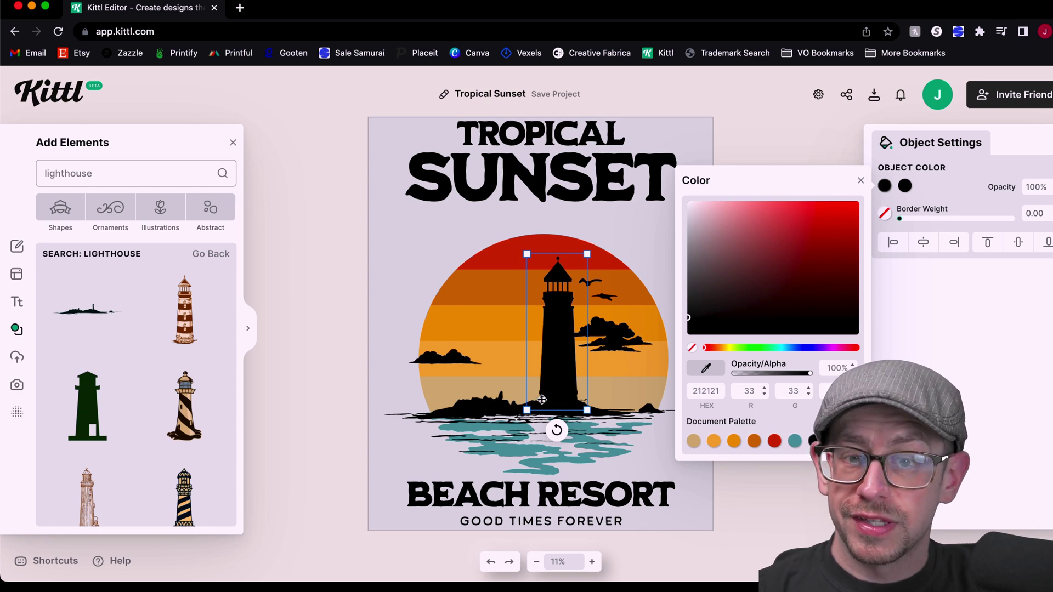
{"action": "key", "text": "Escape"}
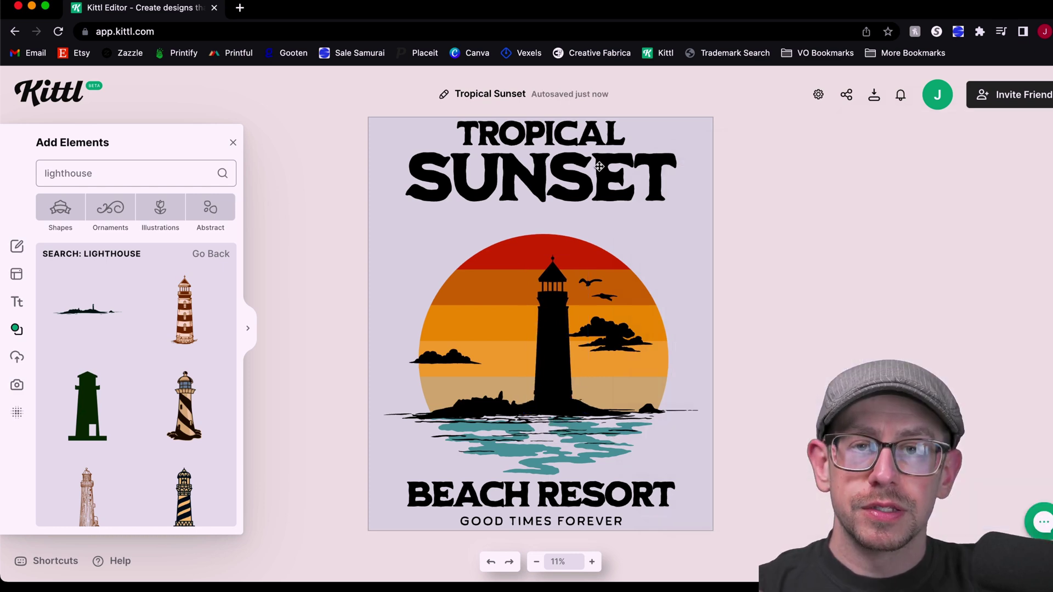
- Delete SUNSET, move TROPICAL just above the sun and retype it as 'FOGGY BEACH'
{"action": "left_click", "coordinate": [625, 179]}
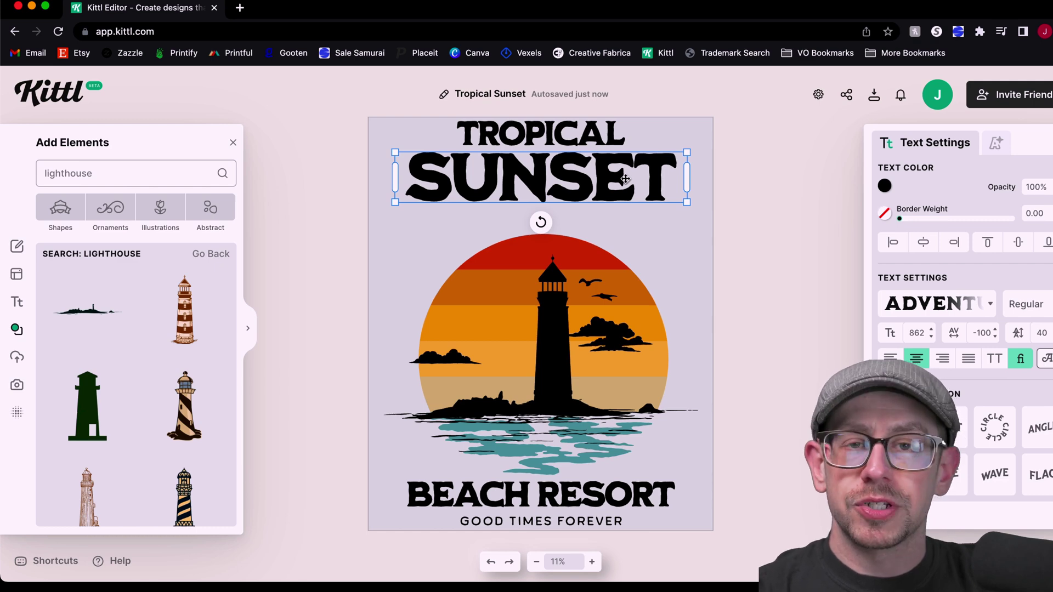
{"action": "key", "text": "BackSpace"}
{"action": "left_click", "coordinate": [574, 143]}
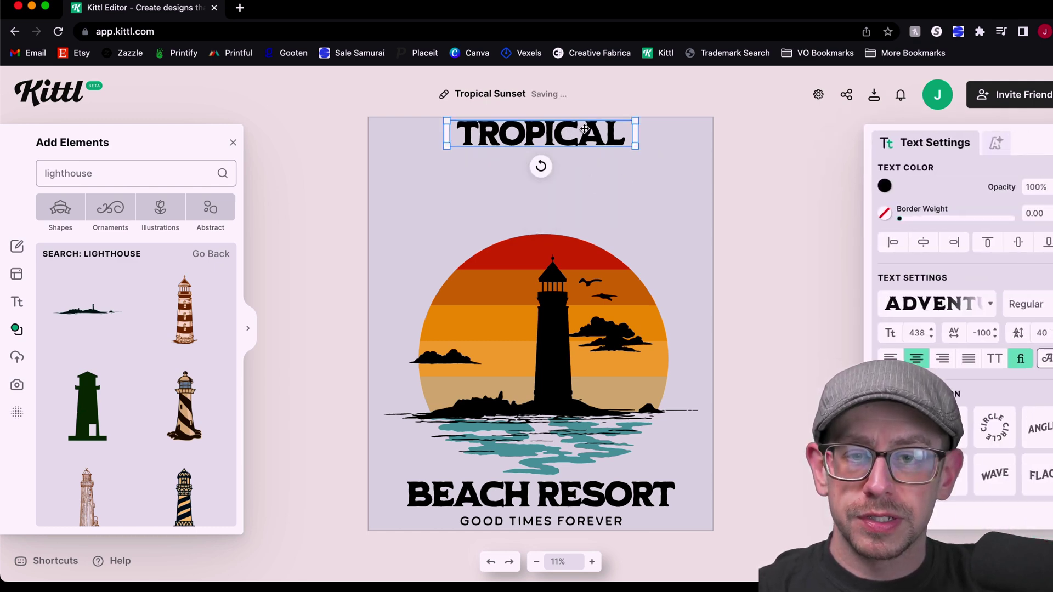
{"action": "left_click_drag", "start_coordinate": [574, 143], "coordinate": [581, 213]}
{"action": "double_click", "coordinate": [588, 195]}
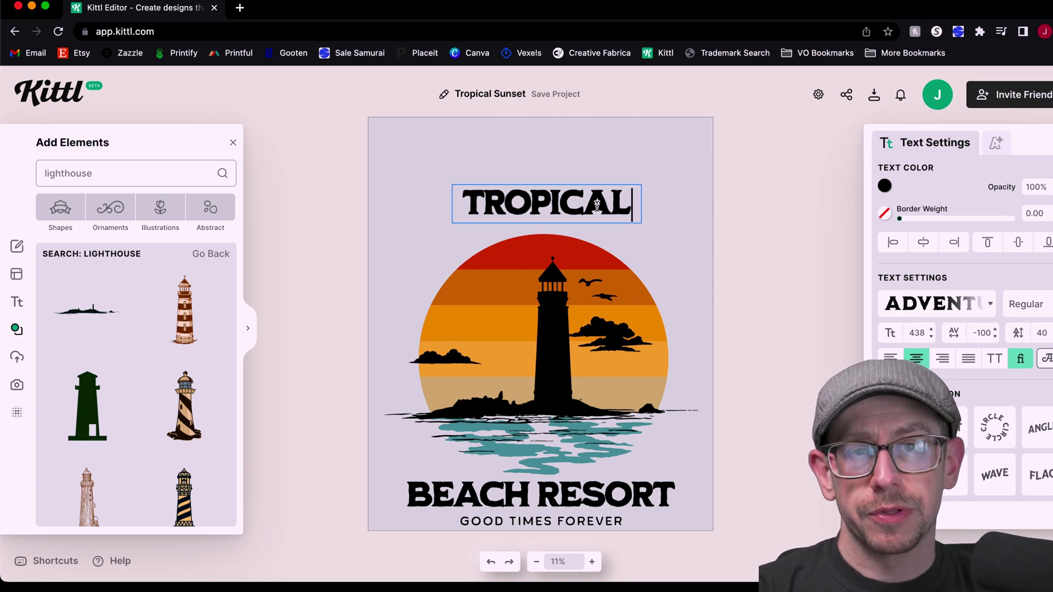
{"action": "double_click", "coordinate": [592, 202]}
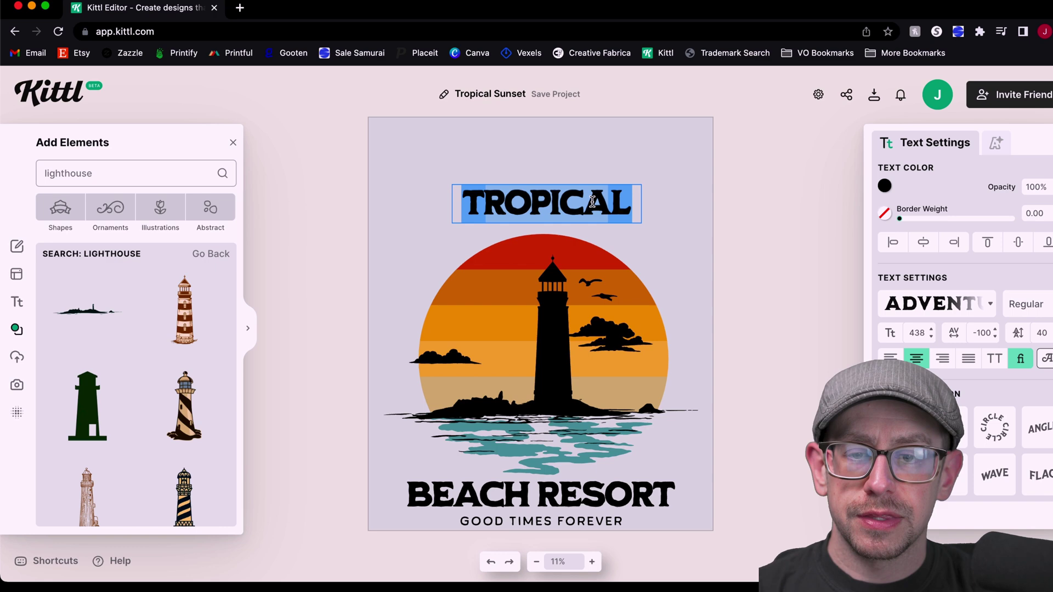
{"action": "type", "text": "FOGGY BEACH"}
{"action": "key", "text": "Escape"}
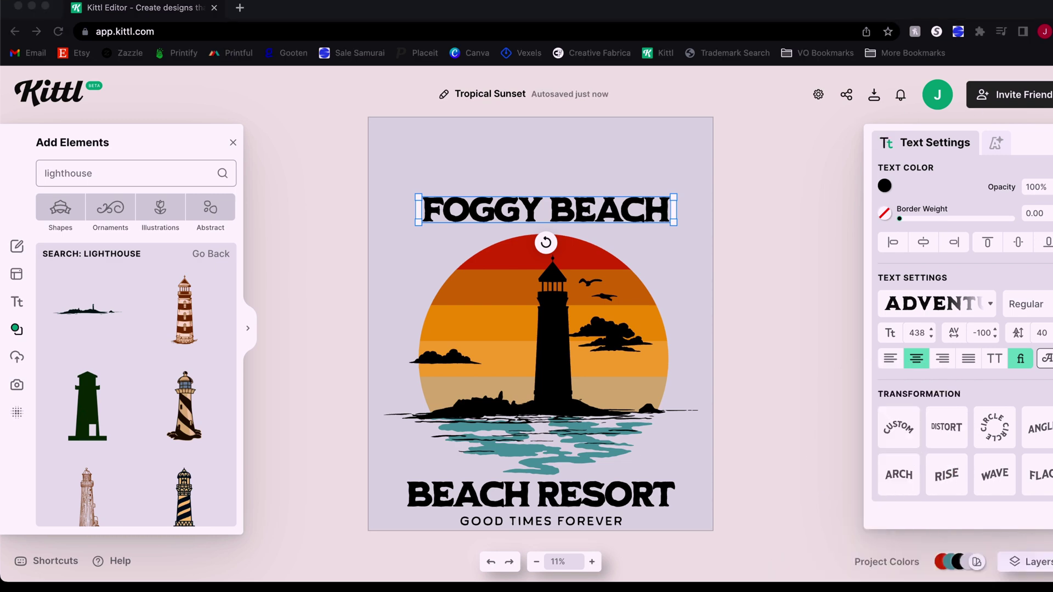
- Apply the Circle transformation to FOGGY BEACH, widen the arc and nudge the title lower
{"action": "left_click", "coordinate": [994, 430]}
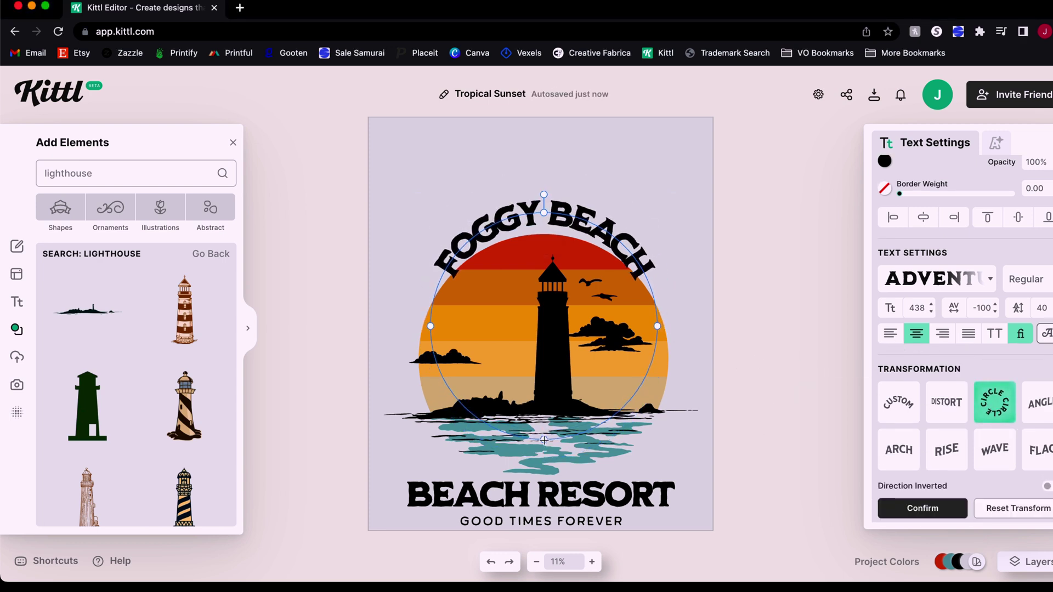
{"action": "left_click_drag", "start_coordinate": [543, 439], "coordinate": [543, 493]}
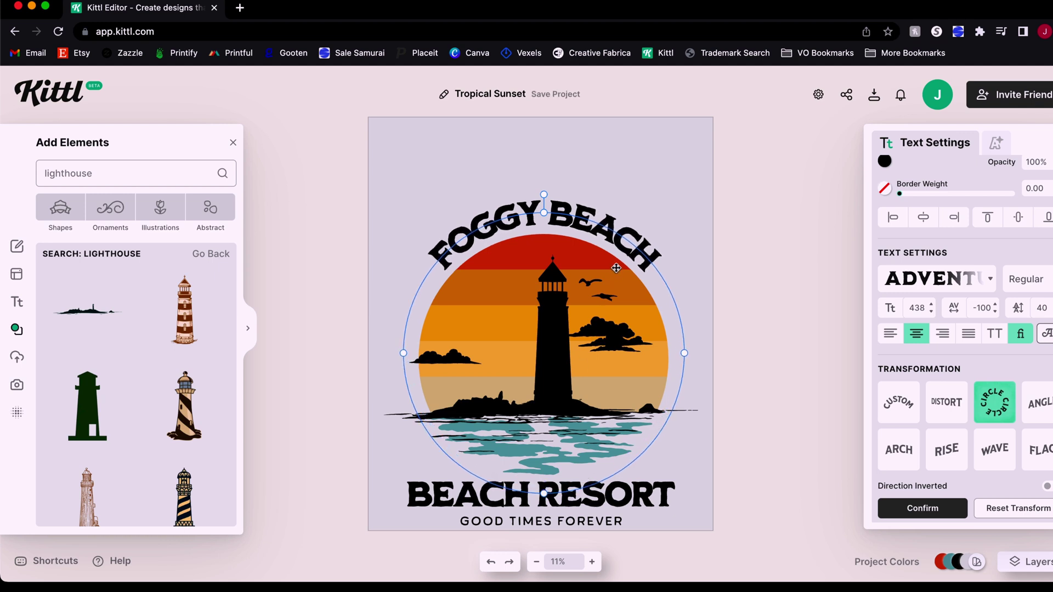
{"action": "left_click_drag", "start_coordinate": [615, 268], "coordinate": [627, 256]}
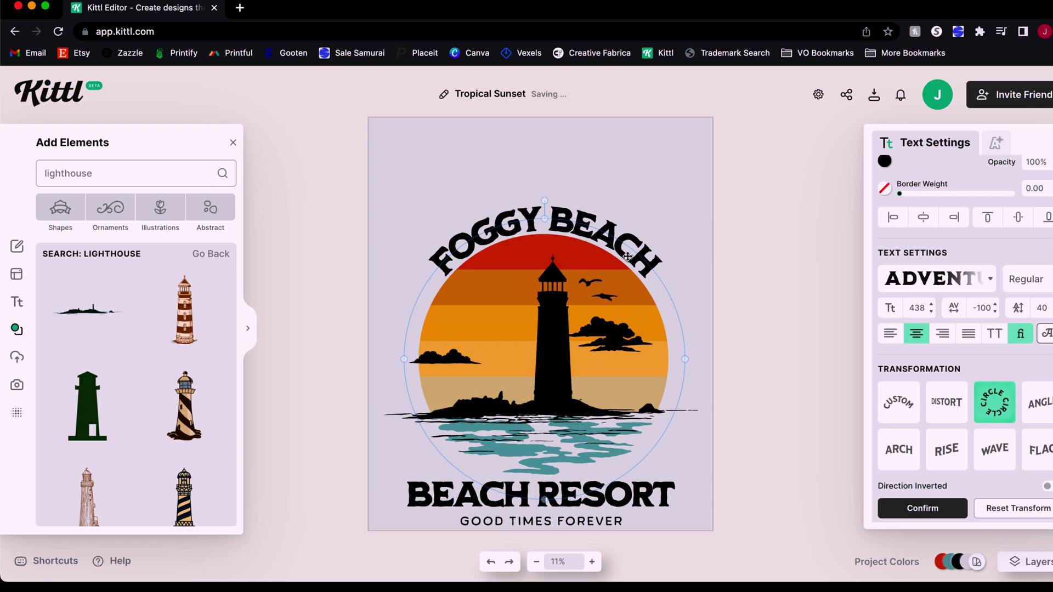
{"action": "key", "text": "Escape"}
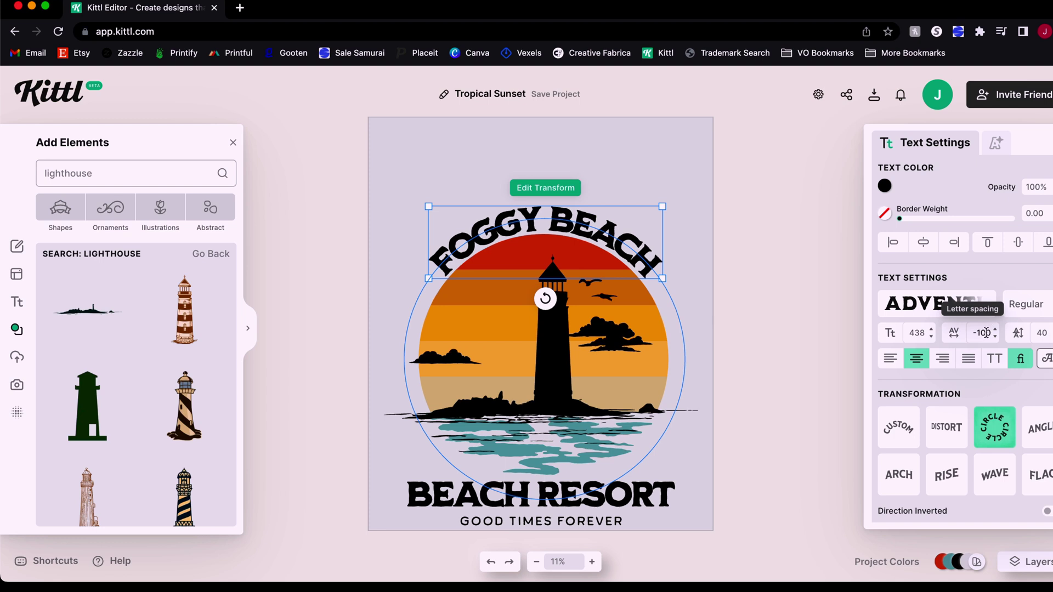
{"action": "left_click", "coordinate": [985, 333]}
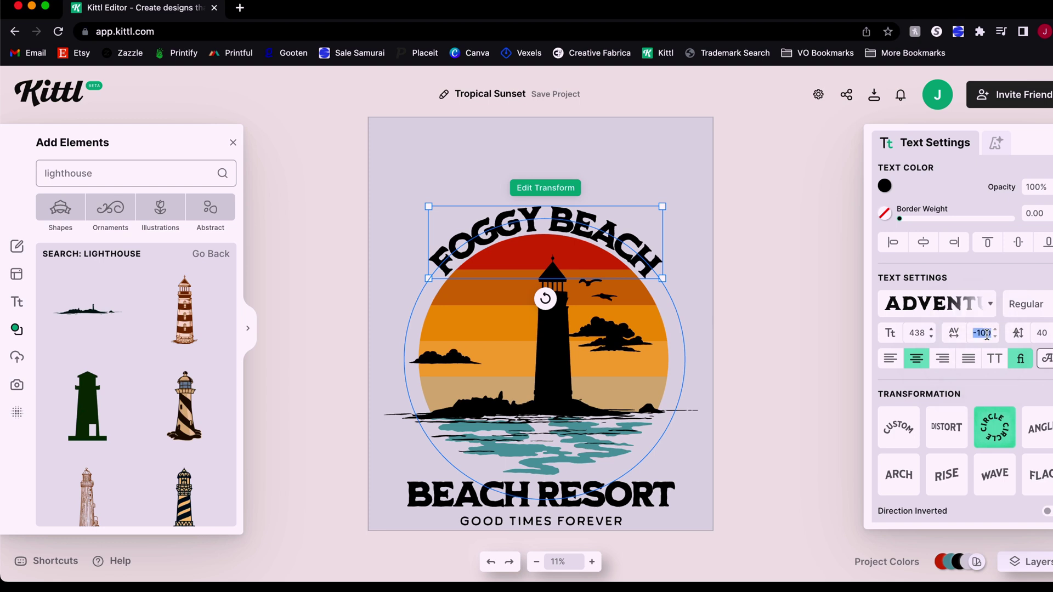
{"action": "left_click", "coordinate": [762, 429]}
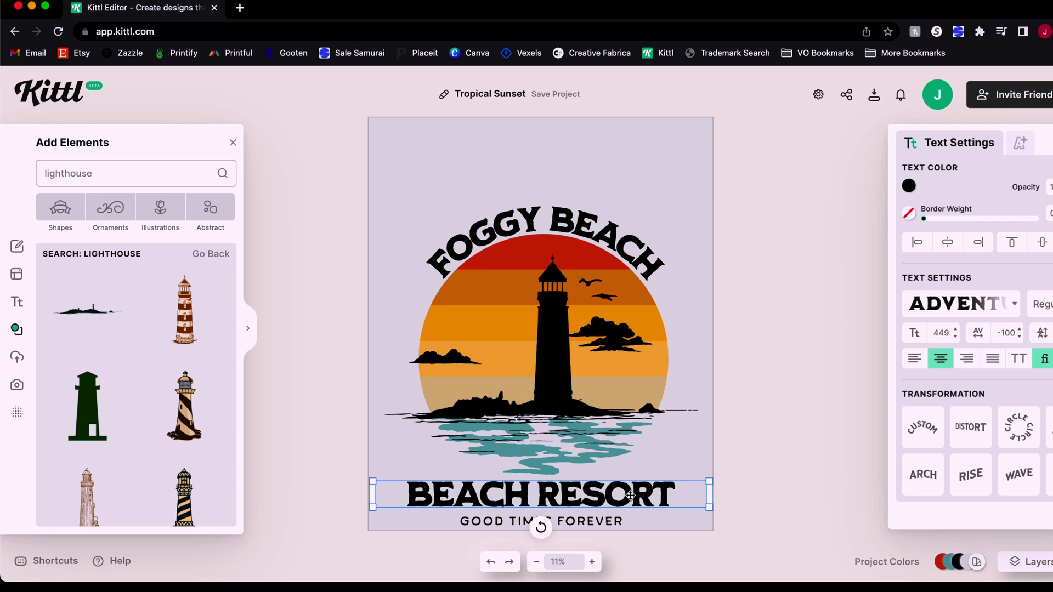
- Move the GOOD TIMES FOREVER line onto the middle of the sunset and zoom out to the full artboard
{"action": "left_click", "coordinate": [608, 521]}
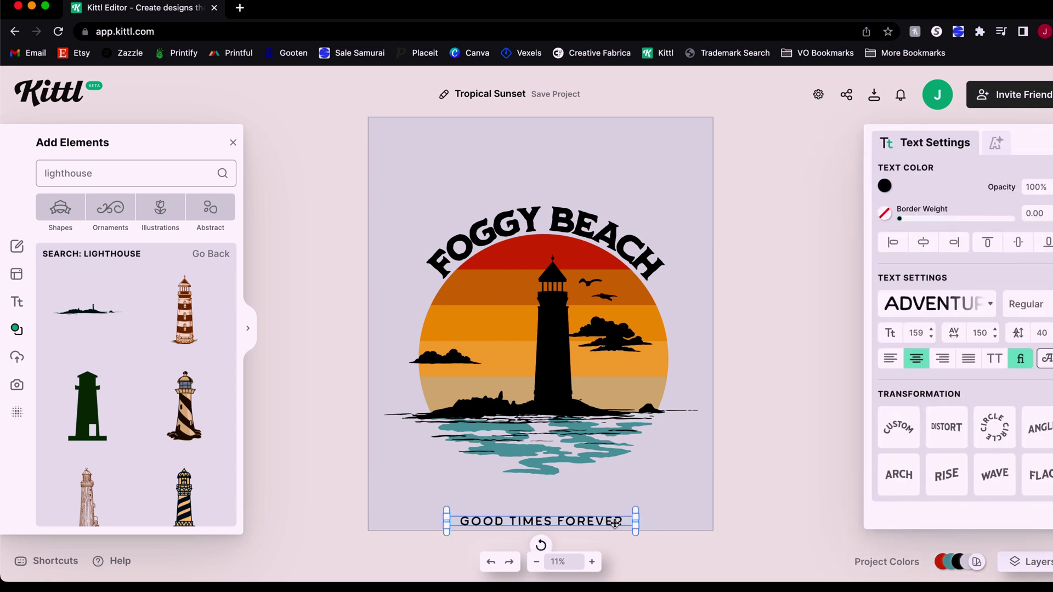
{"action": "left_click_drag", "start_coordinate": [614, 523], "coordinate": [554, 332]}
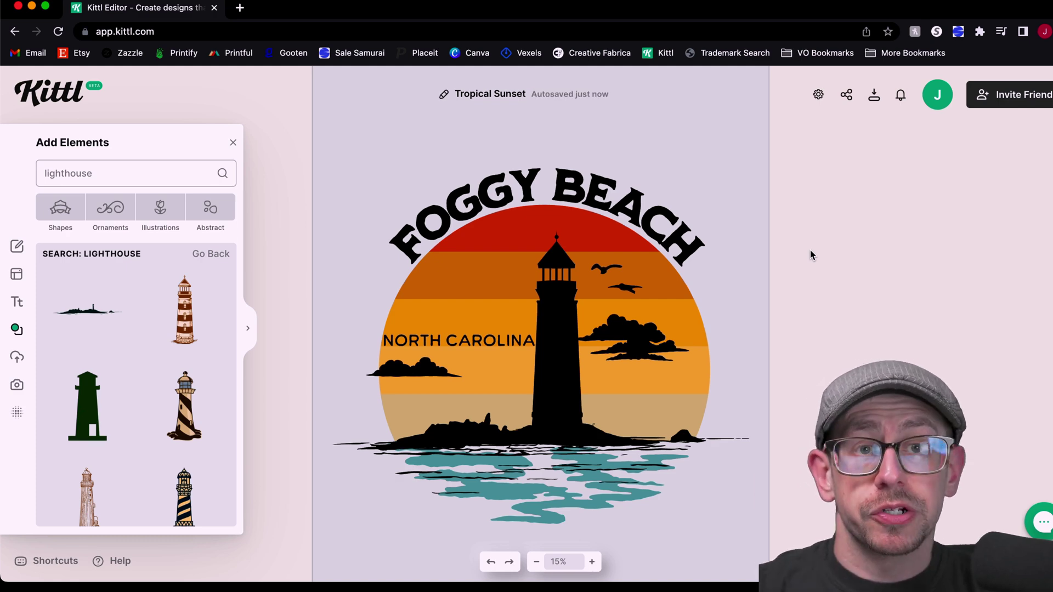
{"action": "key", "text": "ctrl+minus"}
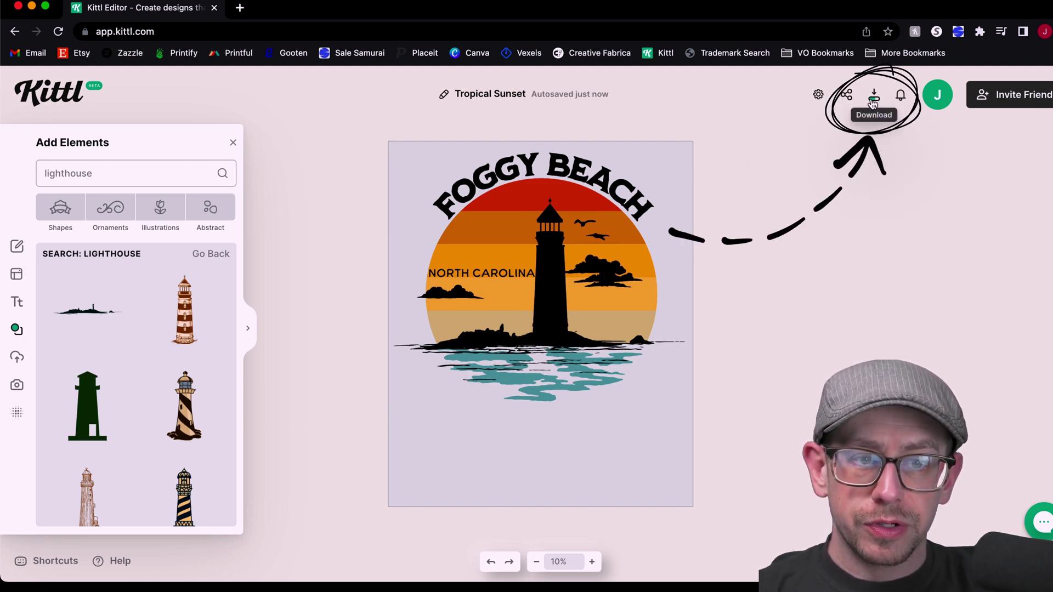
- Set the download to 300 DPI at 15 × 18 inches (4500 × 5400 px)
{"action": "left_click", "coordinate": [873, 99]}
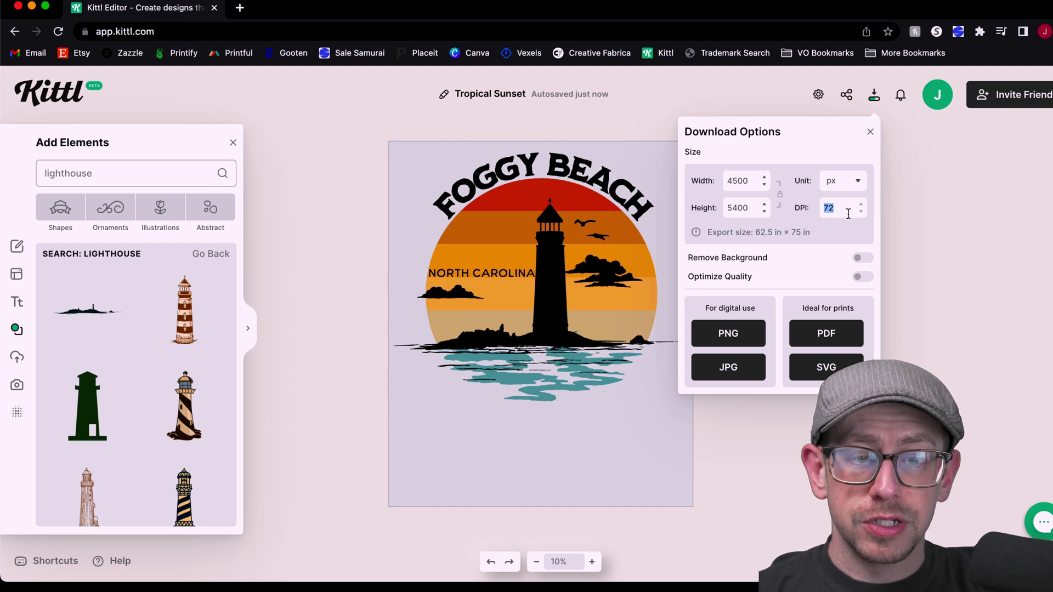
{"action": "left_click", "coordinate": [749, 236]}
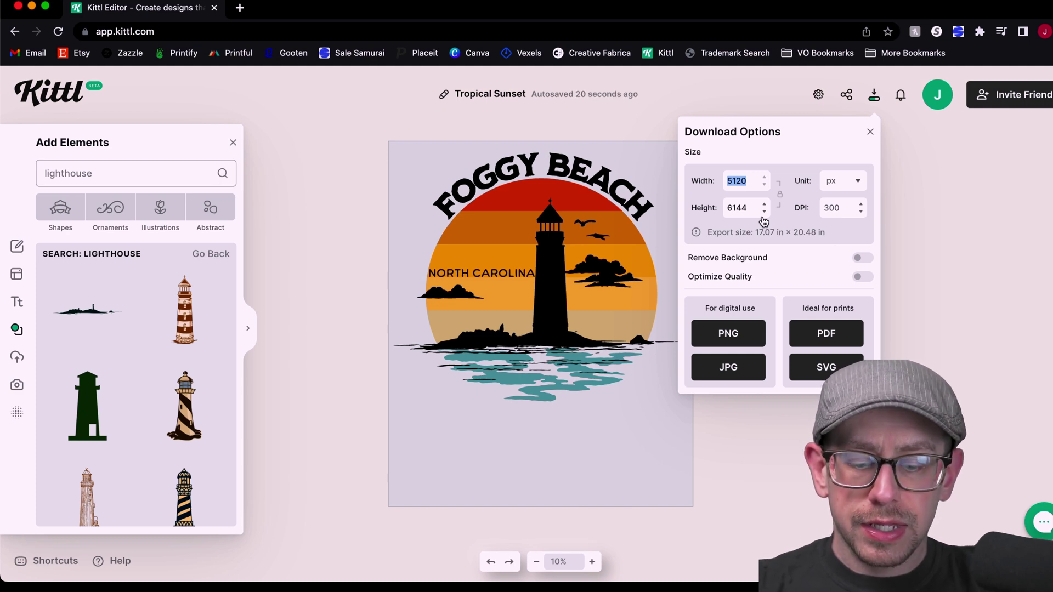
{"action": "left_click", "coordinate": [765, 241]}
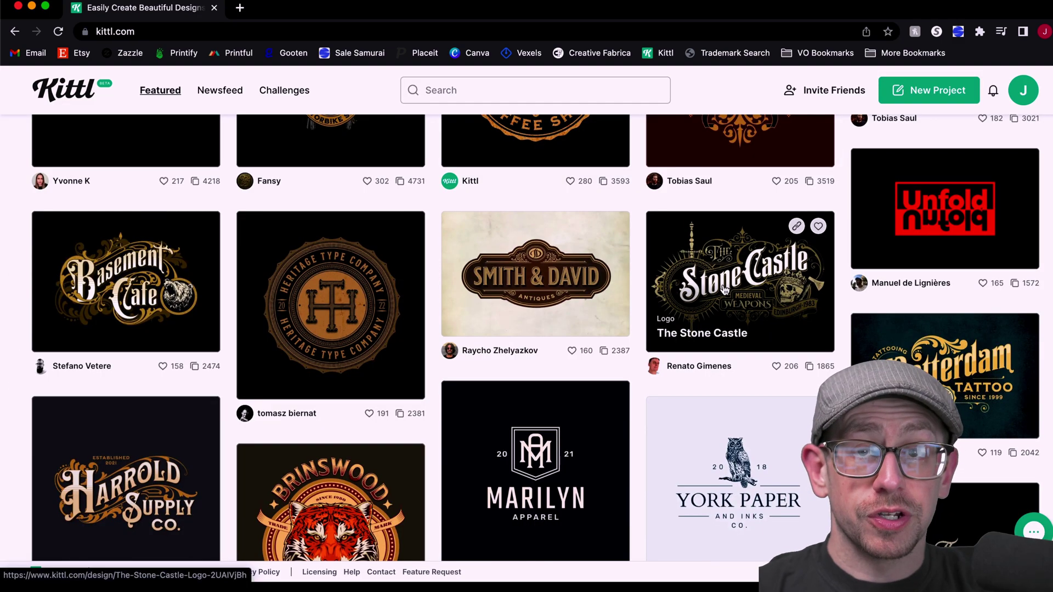
- Open The Stone Castle as an editable copy and select its design group
{"action": "left_click", "coordinate": [725, 291]}
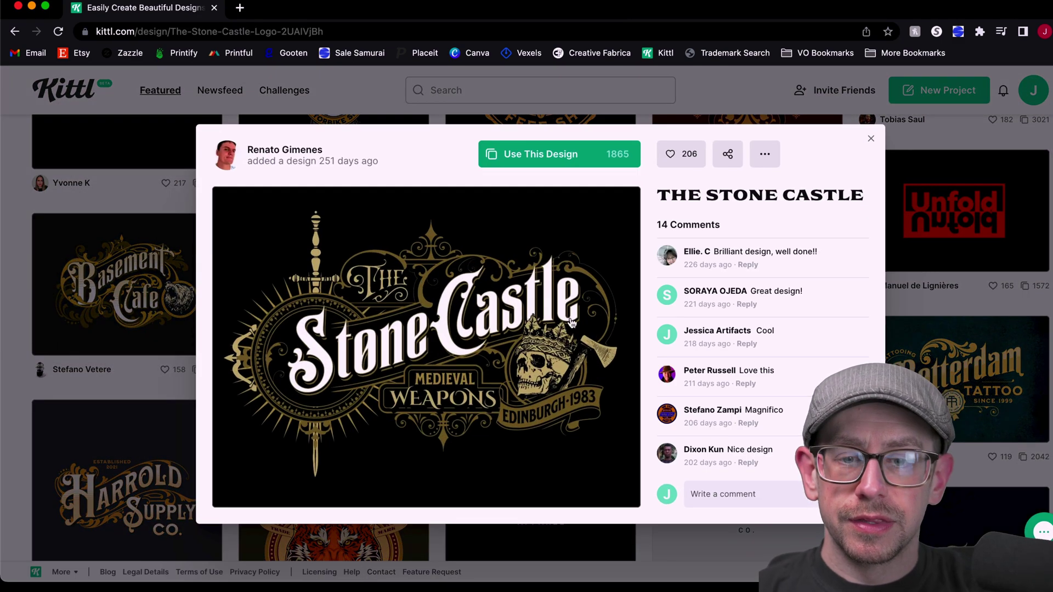
{"action": "left_click", "coordinate": [535, 165]}
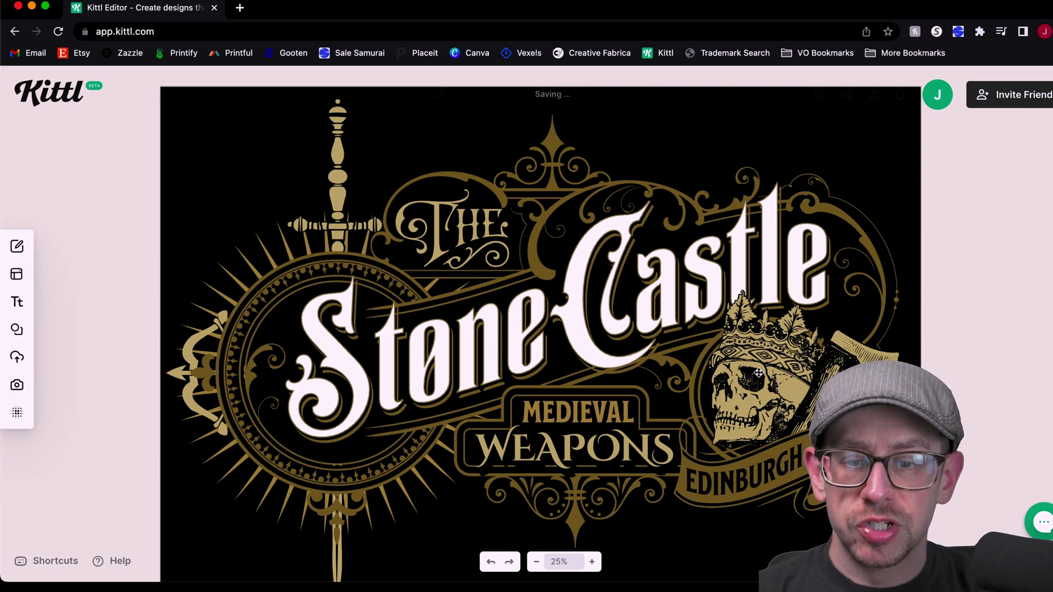
{"action": "left_click", "coordinate": [630, 284]}
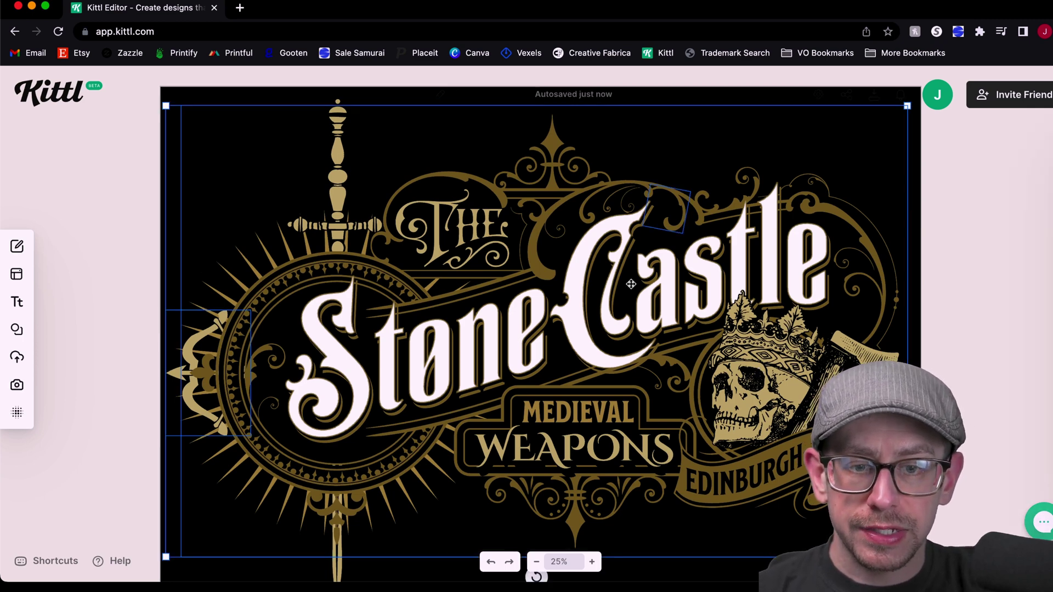
- Apply the Rise transformation to the Stone Castle title with a Rise Curve of about 80%
{"action": "double_click", "coordinate": [741, 265]}
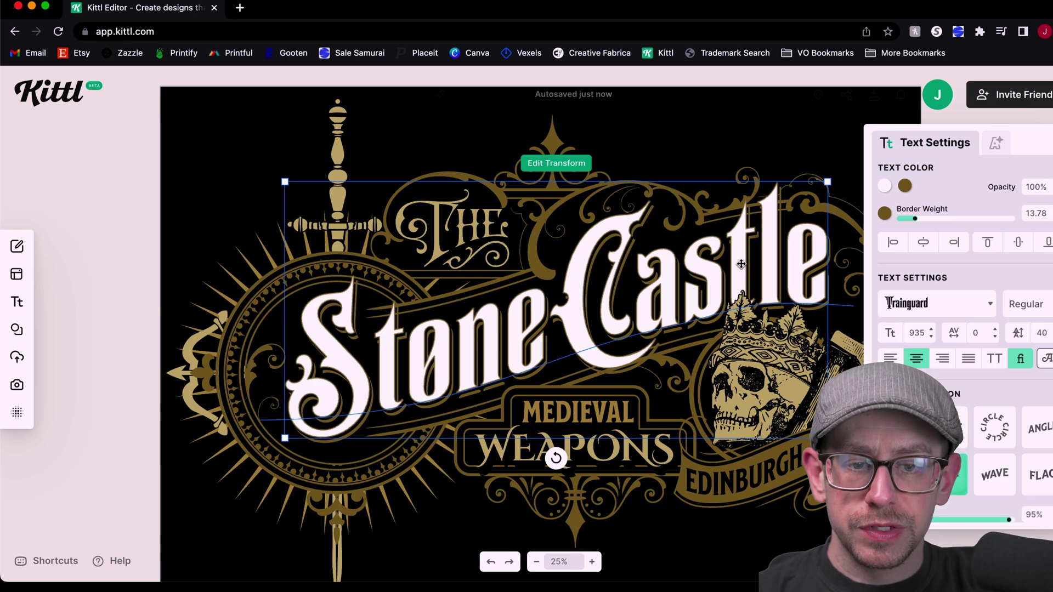
{"action": "scroll", "coordinate": [959, 329], "scroll_direction": "down", "scroll_amount": 1}
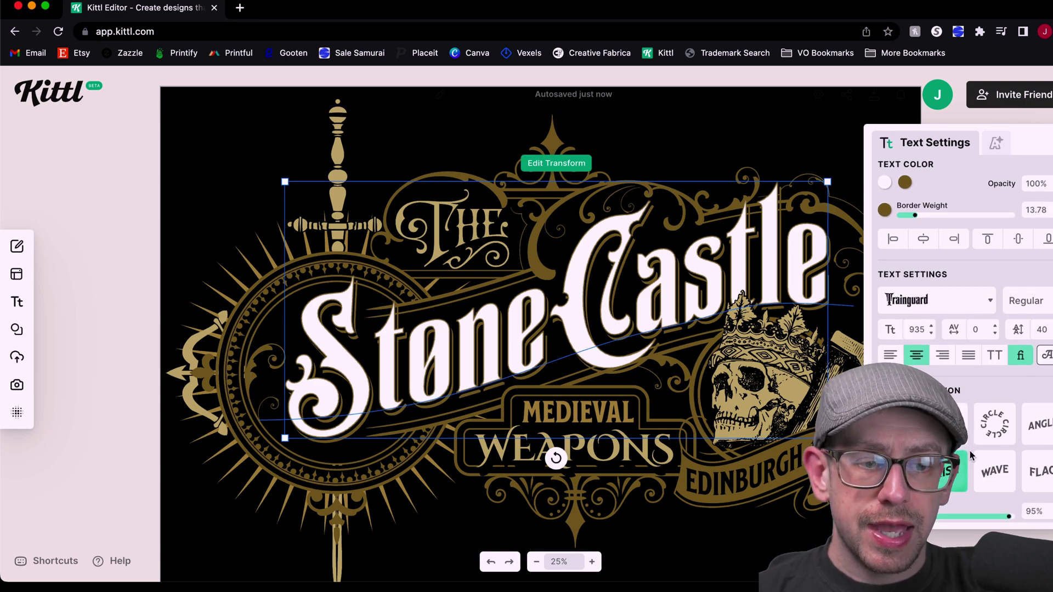
{"action": "mouse_move", "coordinate": [1006, 488]}
{"action": "left_mouse_down"}
{"action": "mouse_move", "coordinate": [987, 488]}
{"action": "mouse_move", "coordinate": [1025, 481]}
{"action": "left_mouse_up"}
{"action": "left_click", "coordinate": [1036, 394]}
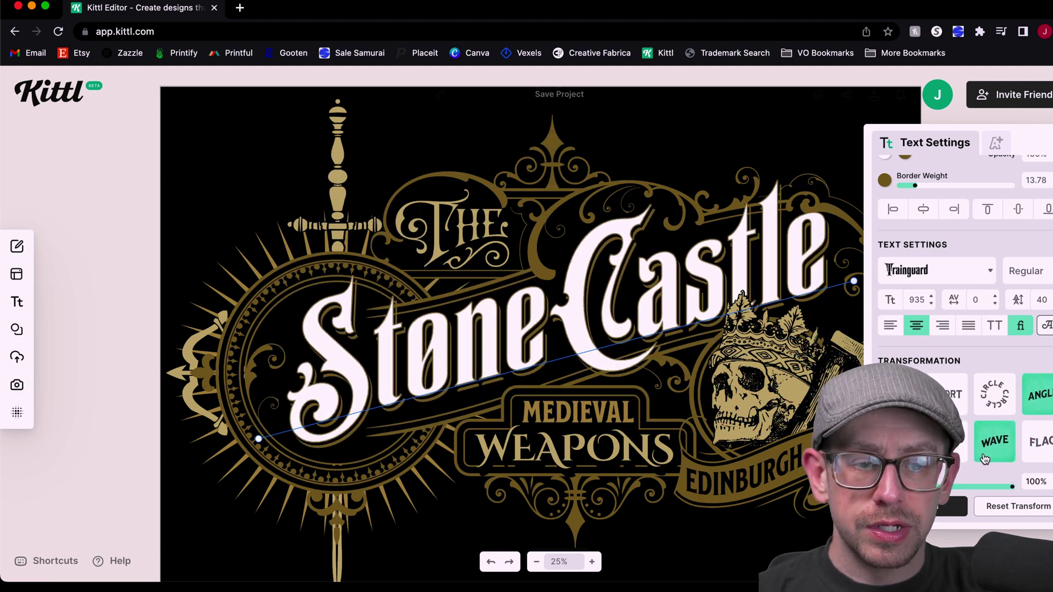
{"action": "left_click", "coordinate": [968, 446]}
{"action": "scroll", "coordinate": [970, 209], "scroll_direction": "up", "scroll_amount": 2}
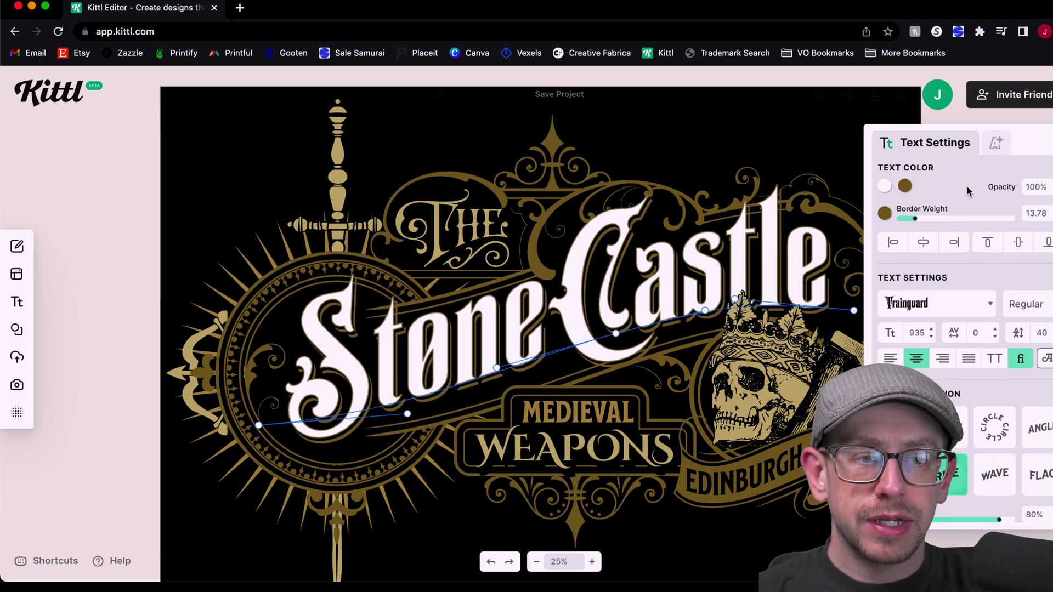
- Give the Stone Castle title a Line Shadow at offset 19 and angle -7°
{"action": "left_click", "coordinate": [992, 145]}
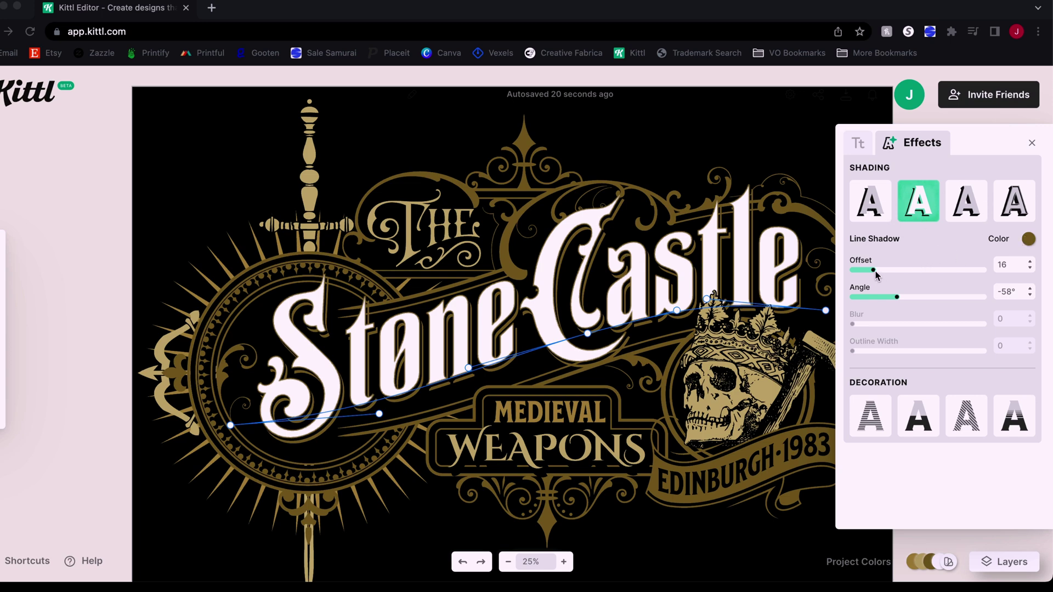
{"action": "mouse_move", "coordinate": [877, 274]}
{"action": "left_mouse_down"}
{"action": "mouse_move", "coordinate": [936, 273]}
{"action": "mouse_move", "coordinate": [889, 275]}
{"action": "left_mouse_up"}
{"action": "key", "text": "super+z"}
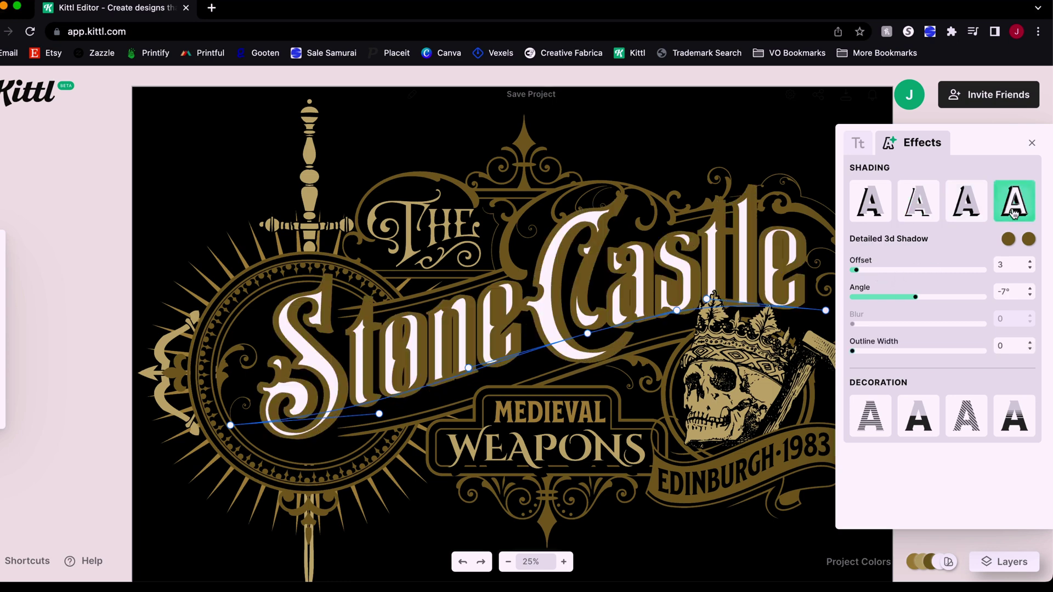
{"action": "left_click", "coordinate": [966, 211]}
{"action": "left_click", "coordinate": [927, 214]}
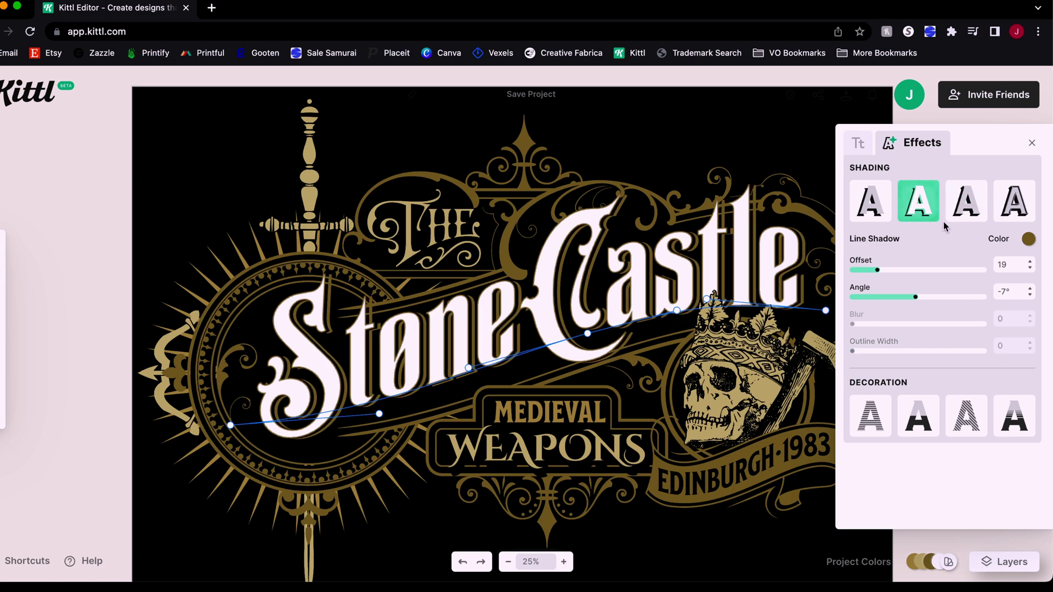
- Try line stripe, colour cut and fading cut decorations, then remove the decoration
{"action": "left_click", "coordinate": [872, 433]}
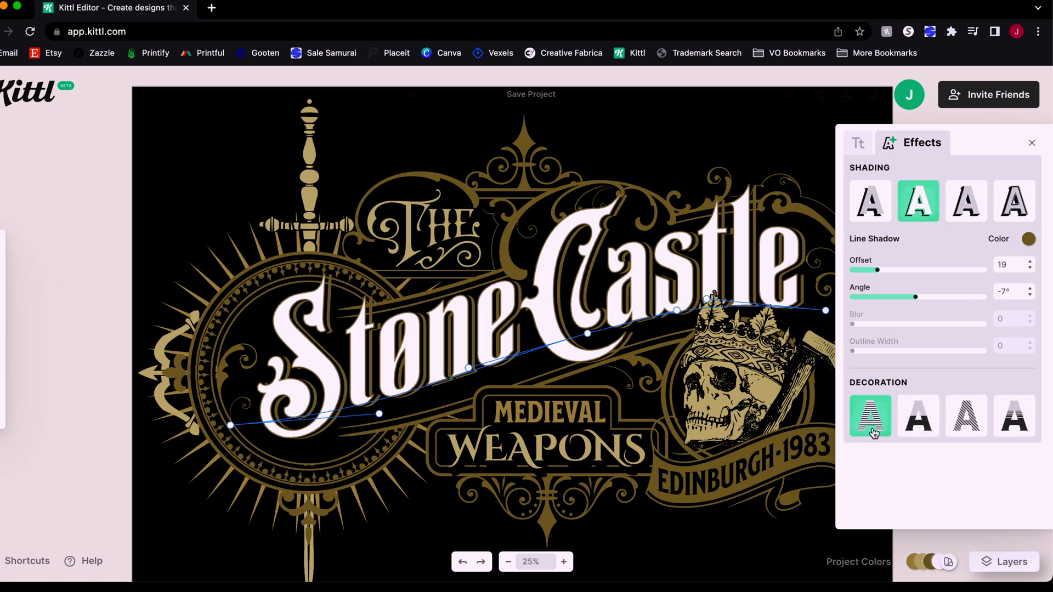
{"action": "left_click", "coordinate": [921, 432]}
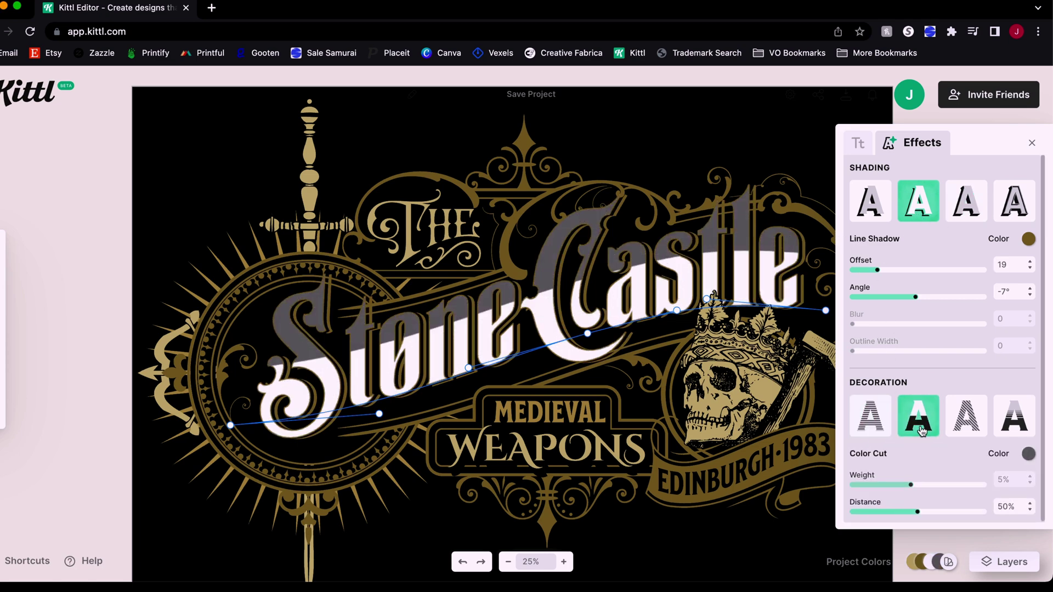
{"action": "left_click", "coordinate": [965, 429]}
{"action": "left_click", "coordinate": [1005, 423]}
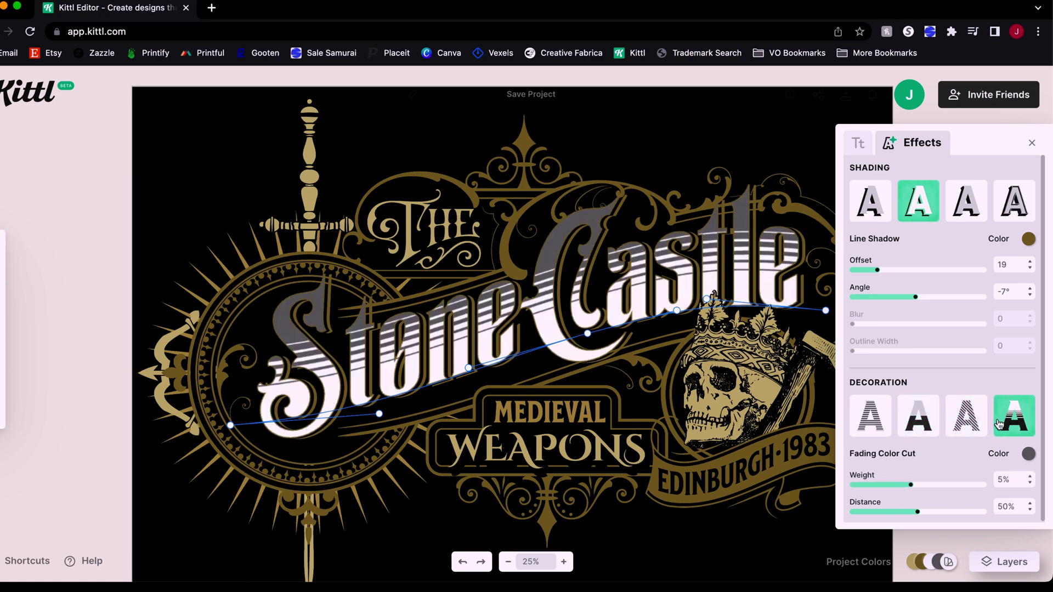
{"action": "left_click", "coordinate": [1006, 425]}
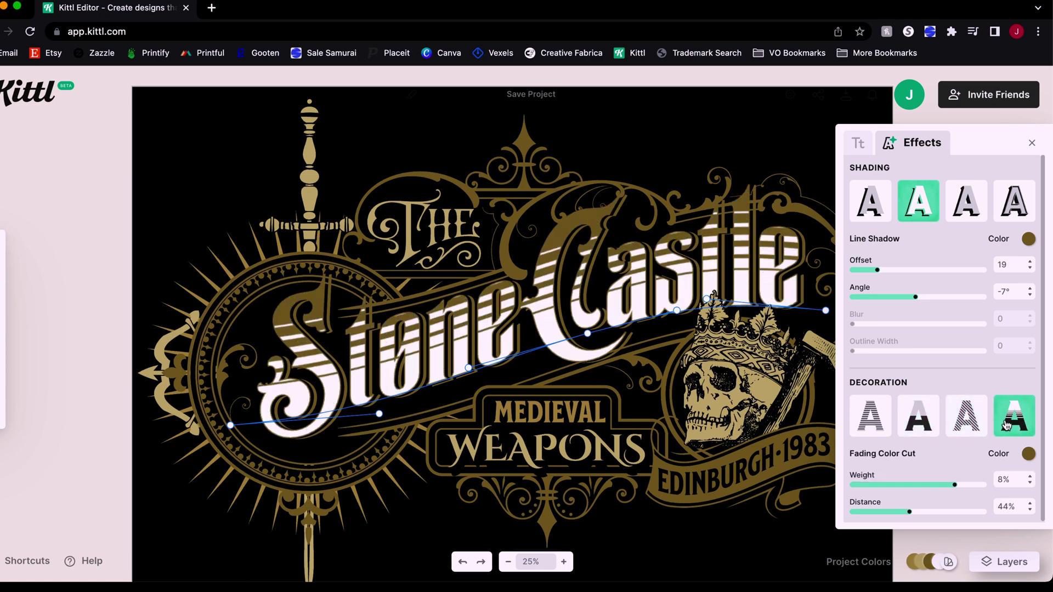
{"action": "left_click", "coordinate": [1006, 425]}
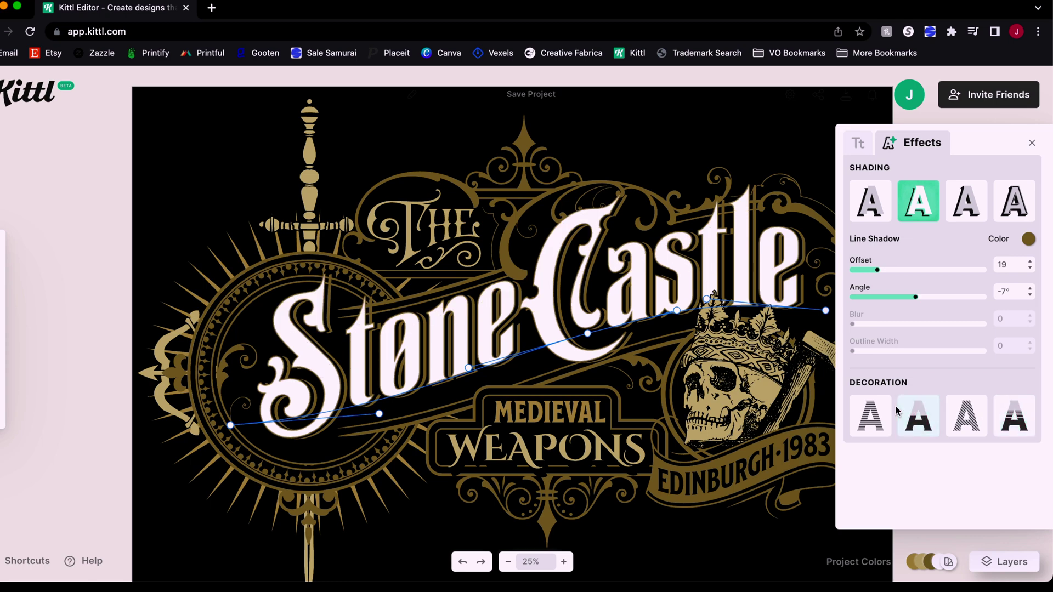
{"action": "left_click", "coordinate": [579, 309]}
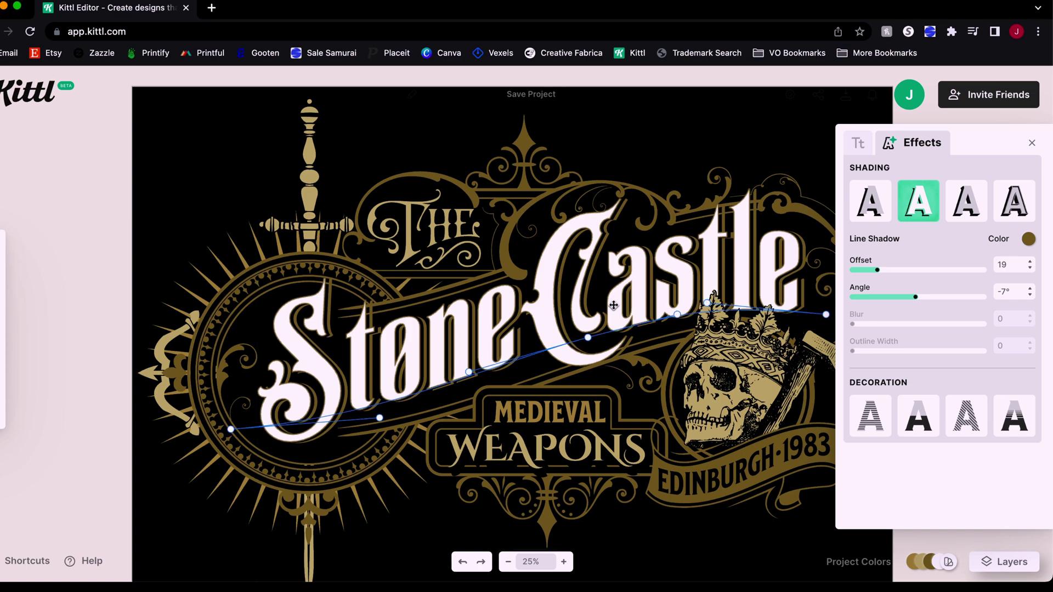
- Browse the Typeface list in Text Settings before heading back to the Kittl home page
{"action": "left_click", "coordinate": [858, 144]}
{"action": "left_click", "coordinate": [961, 308]}
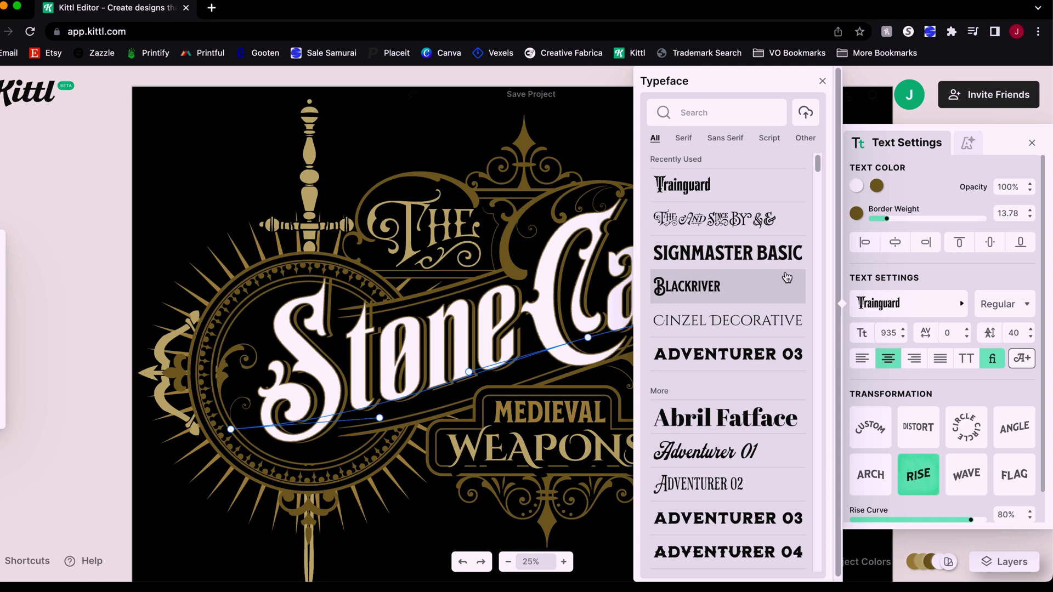
{"action": "scroll", "coordinate": [786, 277], "scroll_direction": "down", "scroll_amount": 8}
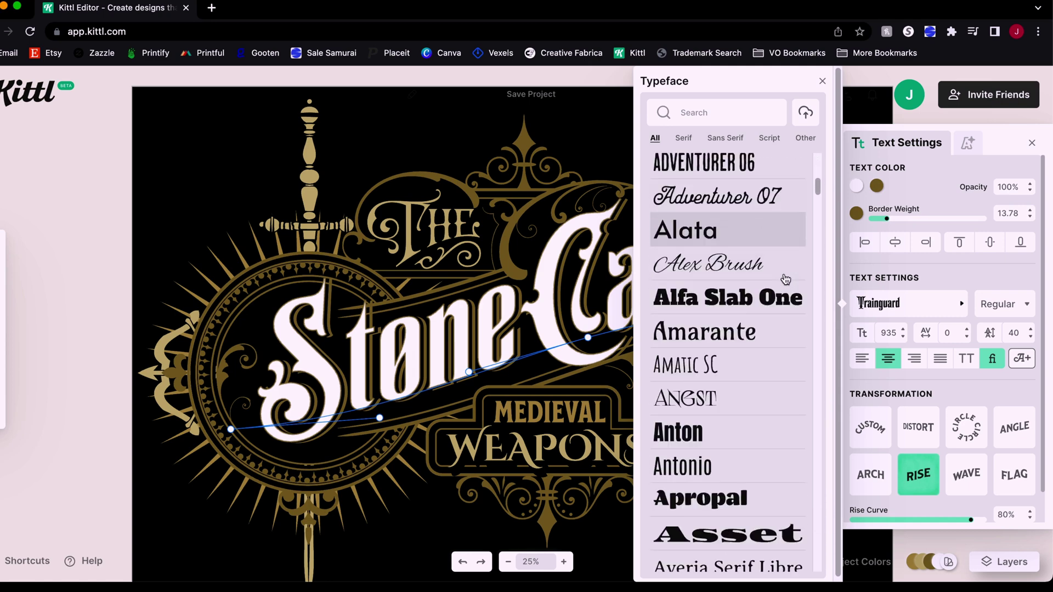
{"action": "scroll", "coordinate": [786, 279], "scroll_direction": "down", "scroll_amount": 5}
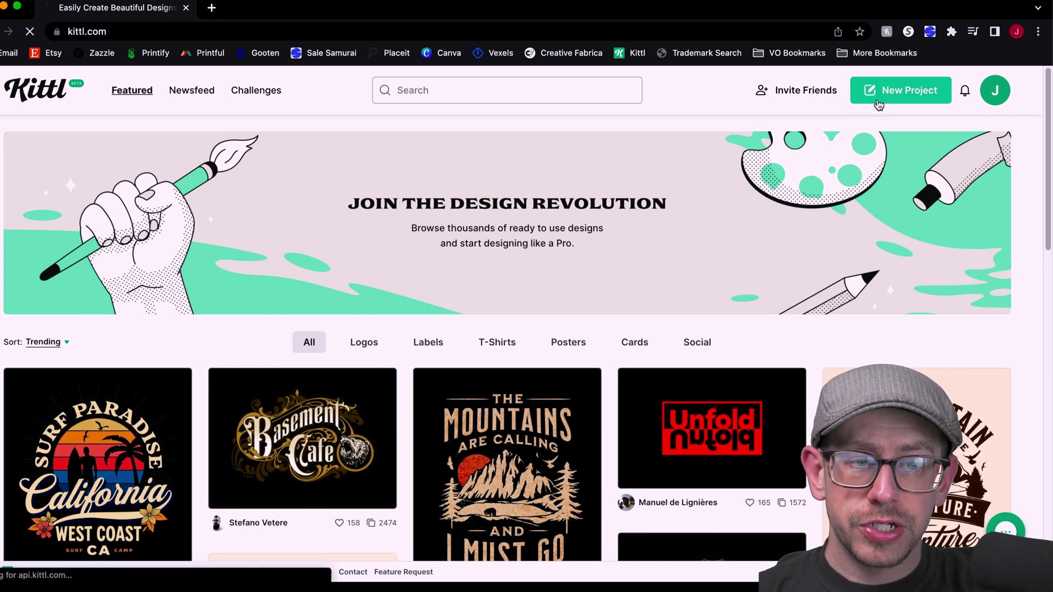
- Start a new blank project with a portrait artboard
{"action": "left_click", "coordinate": [878, 105]}
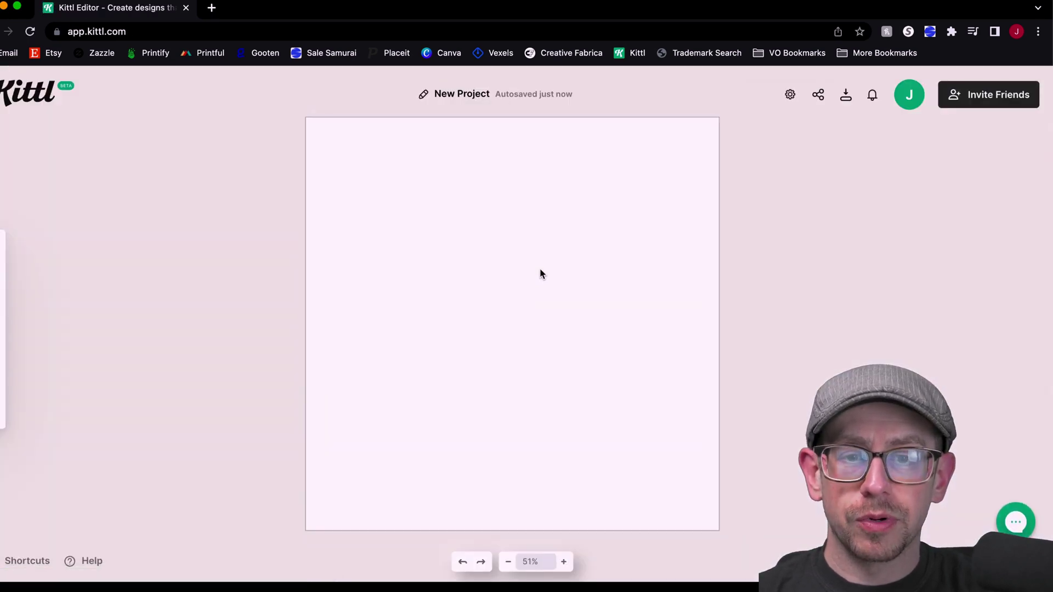
{"action": "left_click", "coordinate": [789, 95]}
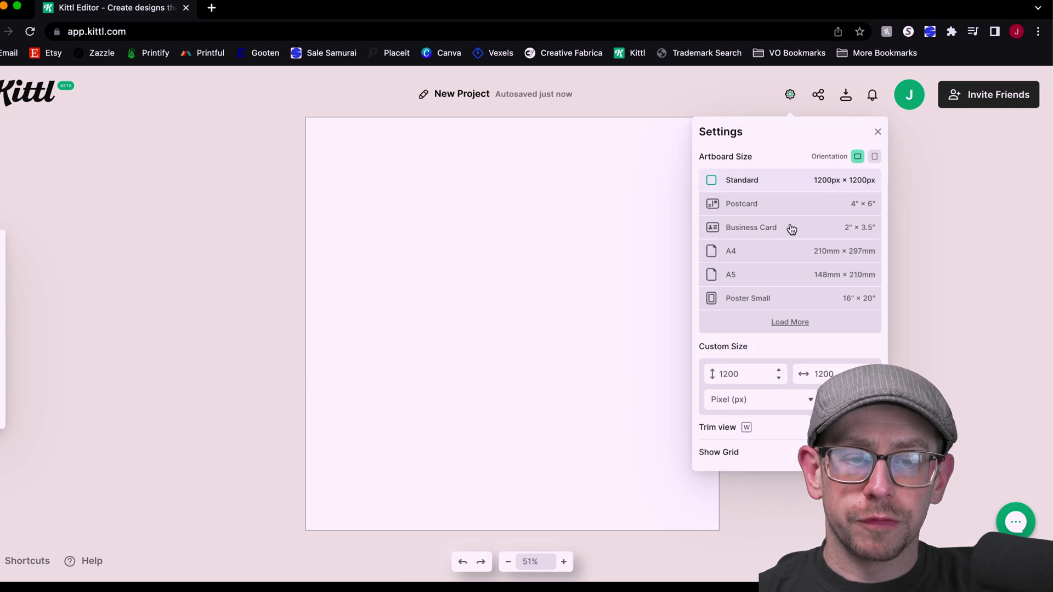
{"action": "left_click", "coordinate": [754, 369]}
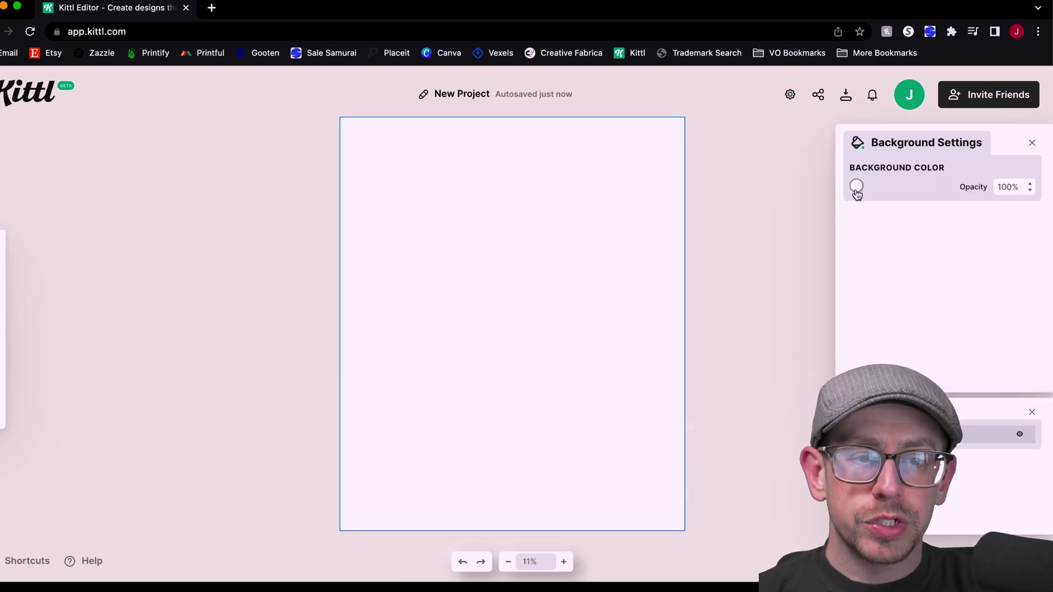
- Fill the artboard background with solid black (000000)
{"action": "left_click", "coordinate": [856, 187]}
{"action": "left_click_drag", "start_coordinate": [733, 258], "coordinate": [612, 403]}
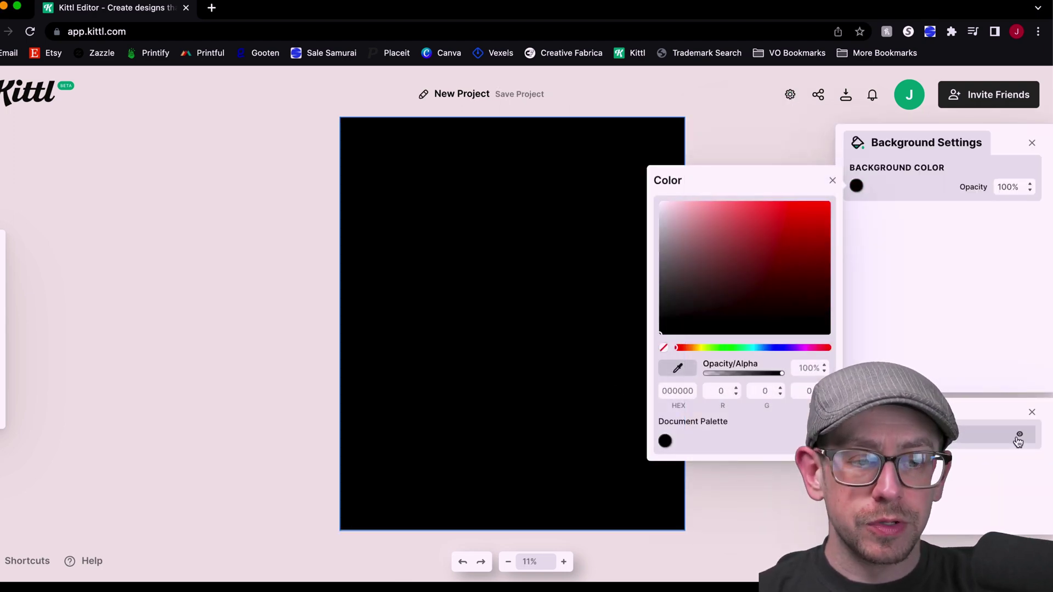
{"action": "left_click", "coordinate": [1019, 435]}
{"action": "left_click", "coordinate": [1019, 434]}
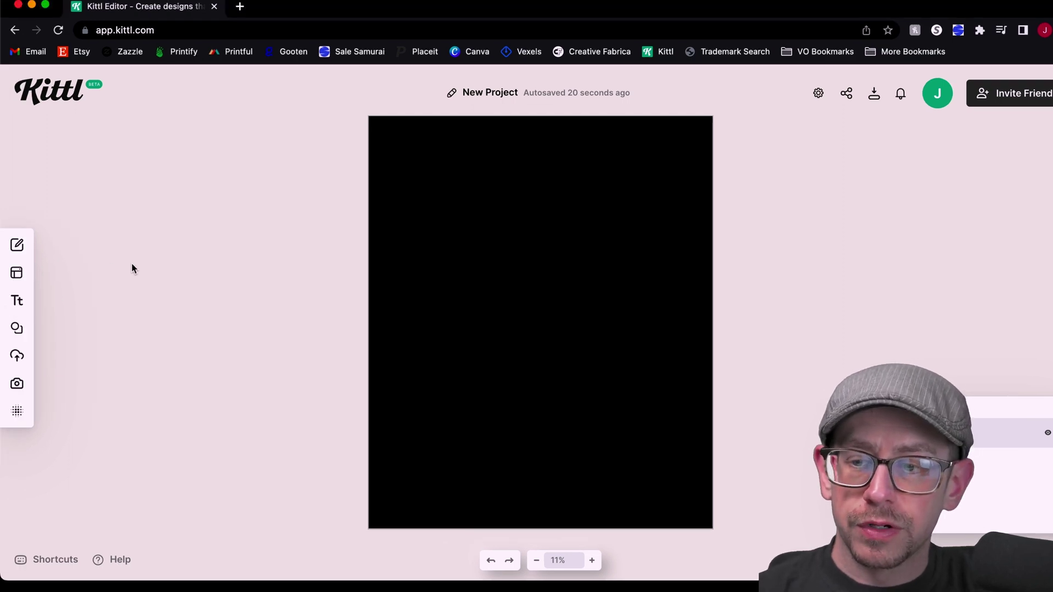
- Search Elements for 'bones', add the crossed bones graphic and enlarge it across the artboard
{"action": "left_click", "coordinate": [18, 332]}
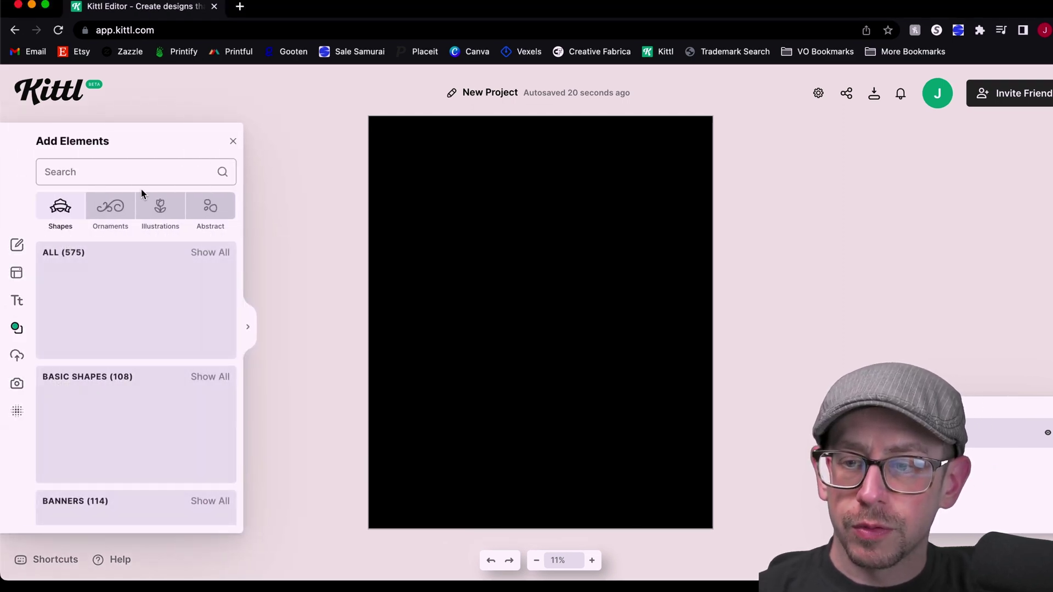
{"action": "left_click", "coordinate": [138, 174]}
{"action": "type", "text": "bones"}
{"action": "key", "text": "Return"}
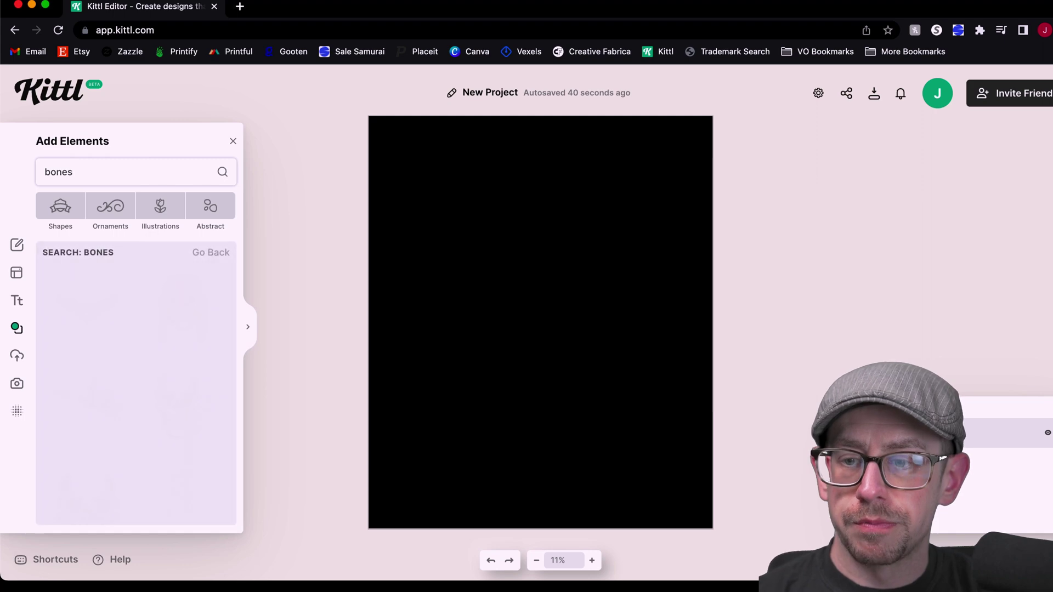
{"action": "scroll", "coordinate": [132, 383], "scroll_direction": "down", "scroll_amount": 5}
{"action": "scroll", "coordinate": [132, 383], "scroll_direction": "down", "scroll_amount": 5}
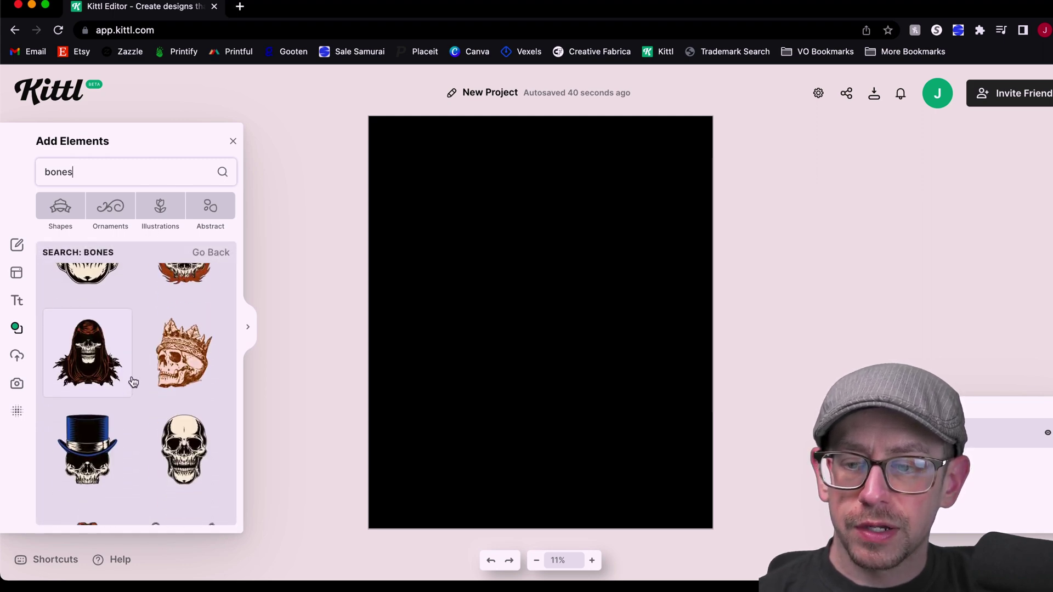
{"action": "left_click", "coordinate": [184, 365]}
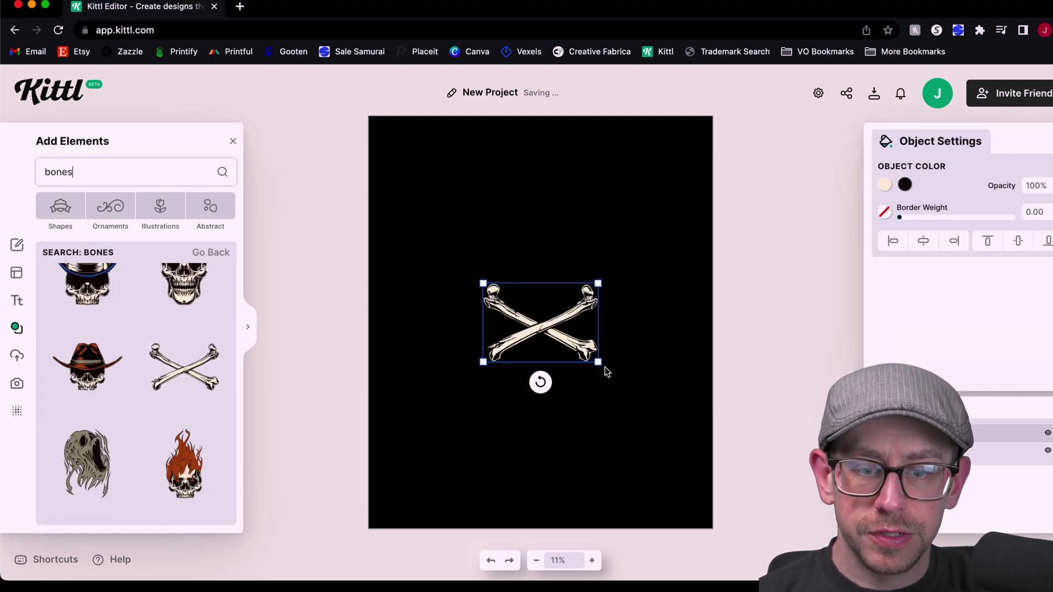
{"action": "left_click_drag", "start_coordinate": [602, 364], "coordinate": [679, 428]}
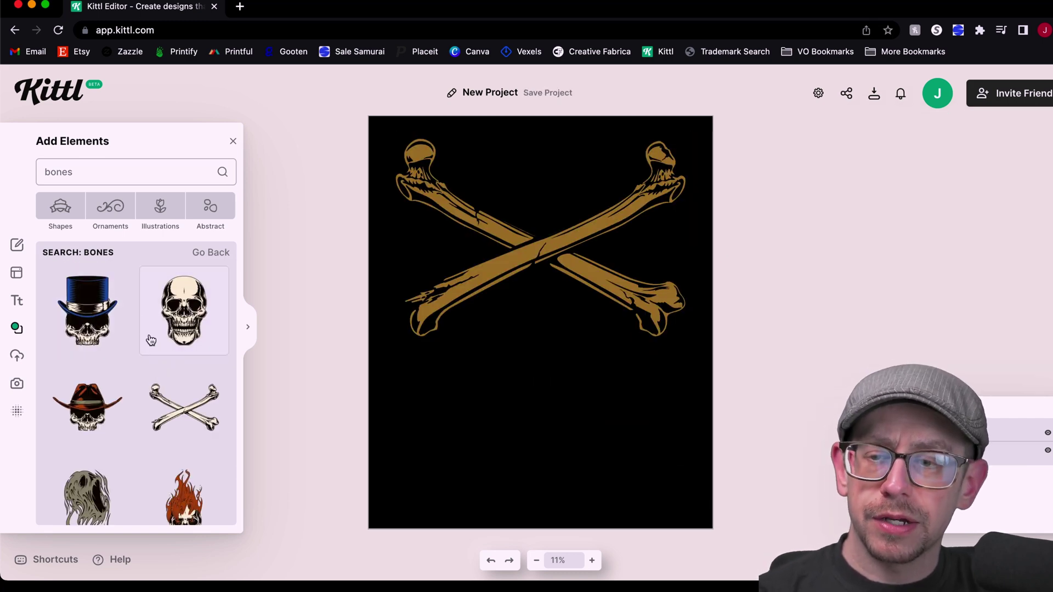
- Add a banner, flip it vertically and move it over the crossed bones
{"action": "double_click", "coordinate": [89, 172]}
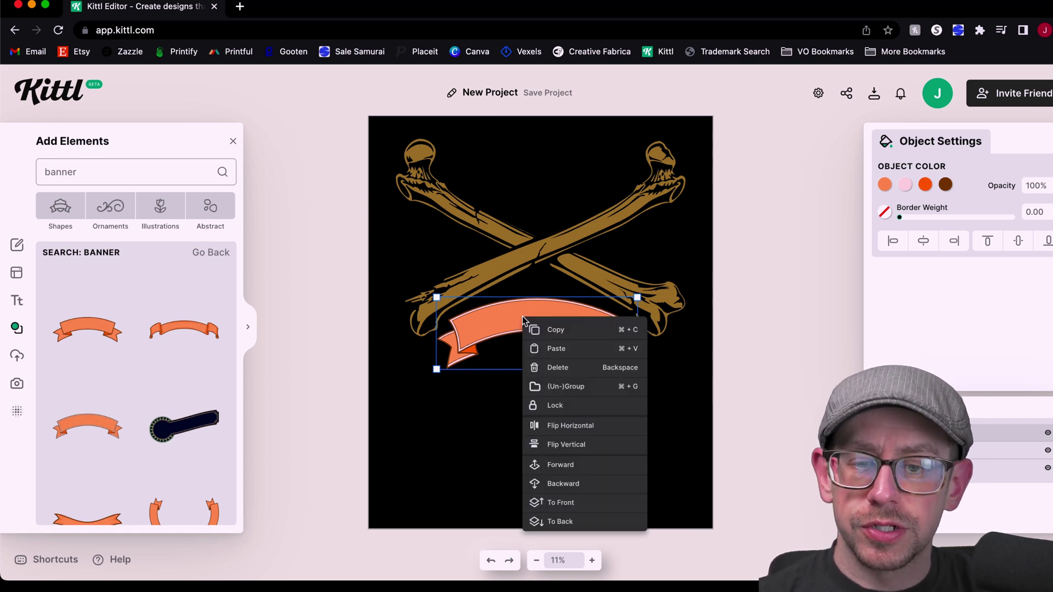
{"action": "left_click", "coordinate": [600, 445]}
{"action": "left_click_drag", "start_coordinate": [577, 337], "coordinate": [575, 286]}
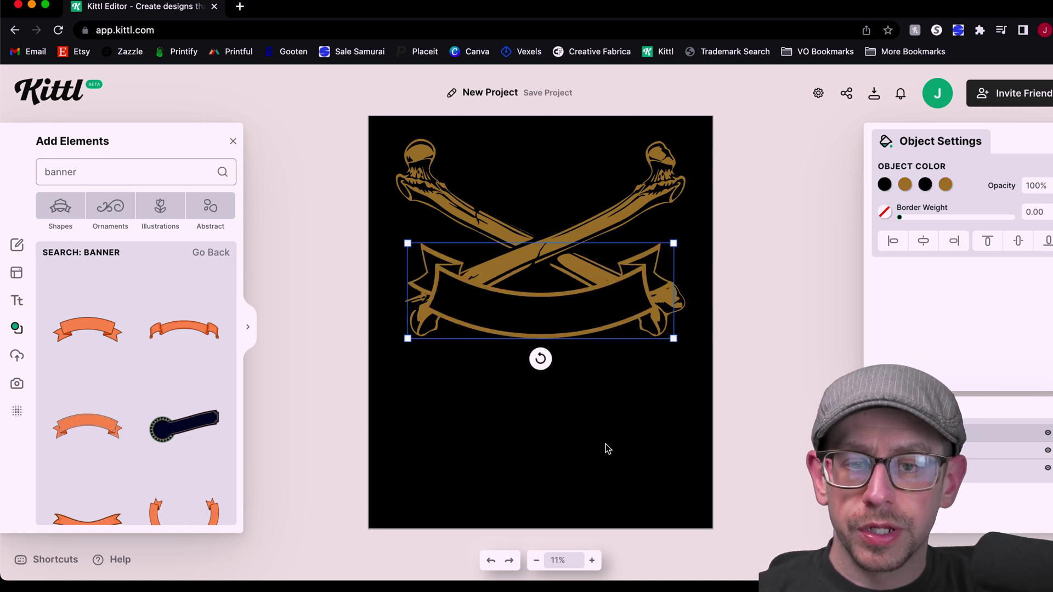
- Search 'skull', add the skull graphic, drop its jaw below and enlarge it over the crossbones
{"action": "left_click", "coordinate": [607, 448]}
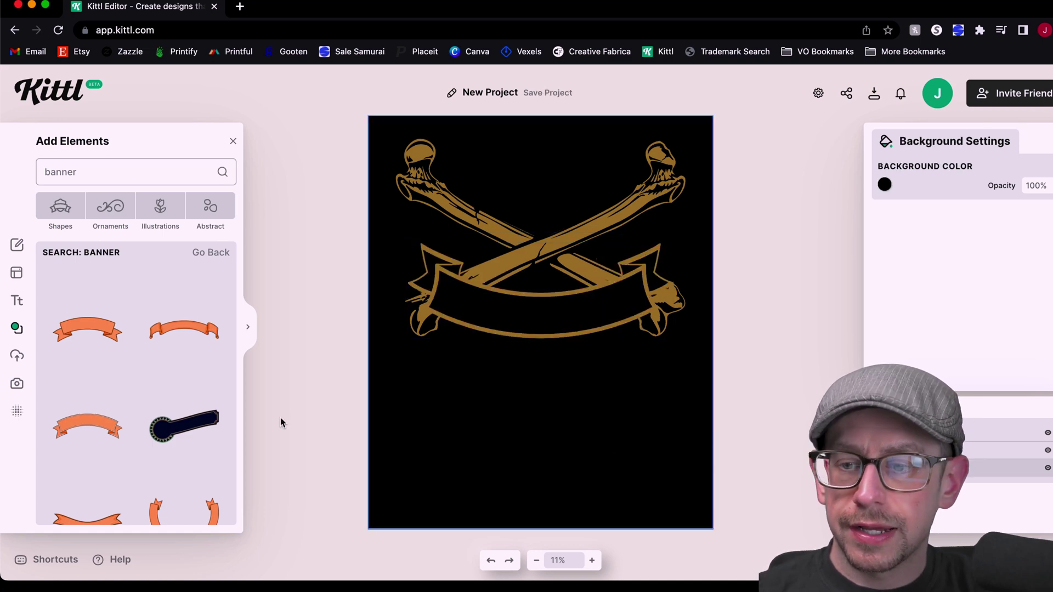
{"action": "double_click", "coordinate": [137, 170]}
{"action": "type", "text": "skull"}
{"action": "key", "text": "Return"}
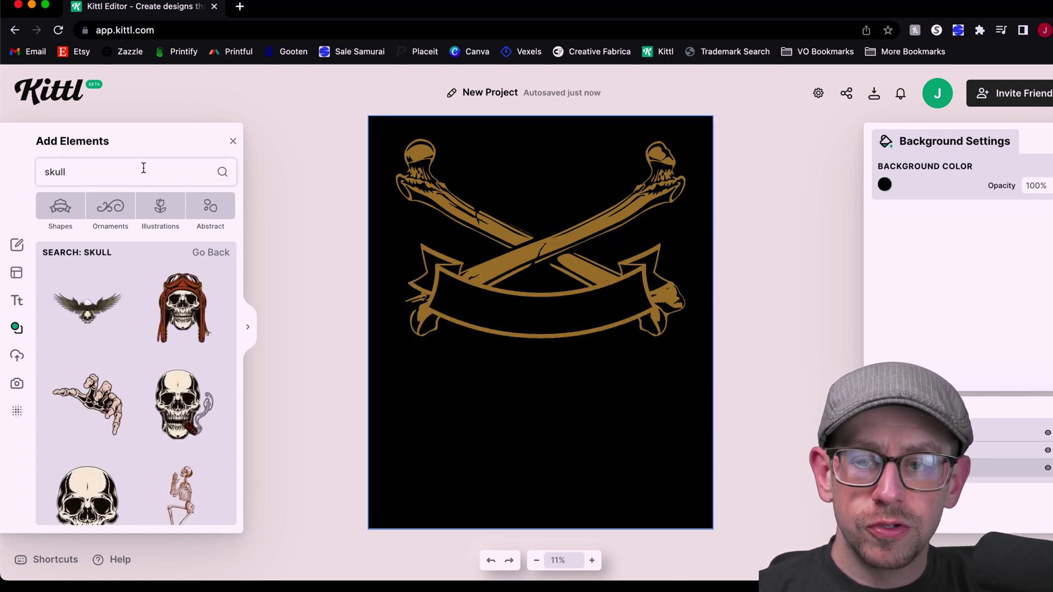
{"action": "scroll", "coordinate": [132, 387], "scroll_direction": "down", "scroll_amount": 2}
{"action": "scroll", "coordinate": [132, 387], "scroll_direction": "down", "scroll_amount": 2}
{"action": "left_click", "coordinate": [129, 383]}
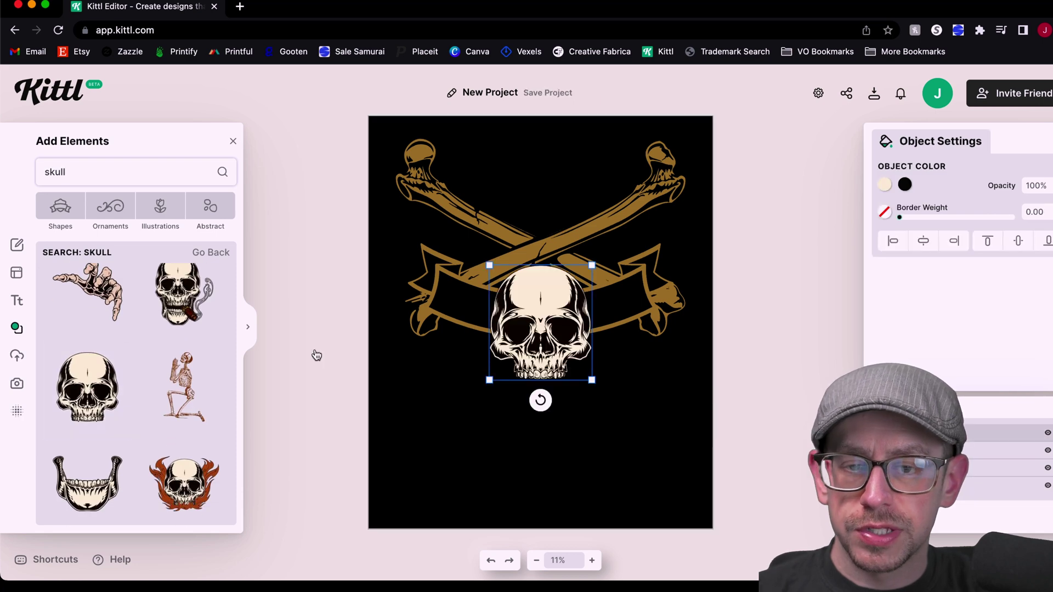
{"action": "left_click_drag", "start_coordinate": [539, 357], "coordinate": [526, 454]}
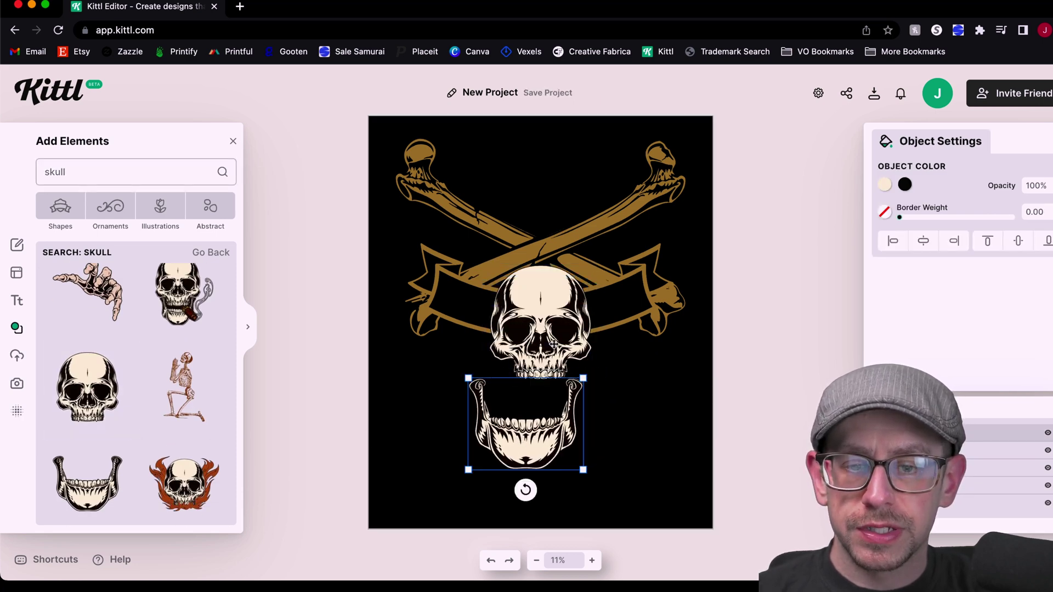
{"action": "left_click", "coordinate": [588, 267]}
{"action": "left_click_drag", "start_coordinate": [588, 267], "coordinate": [575, 206]}
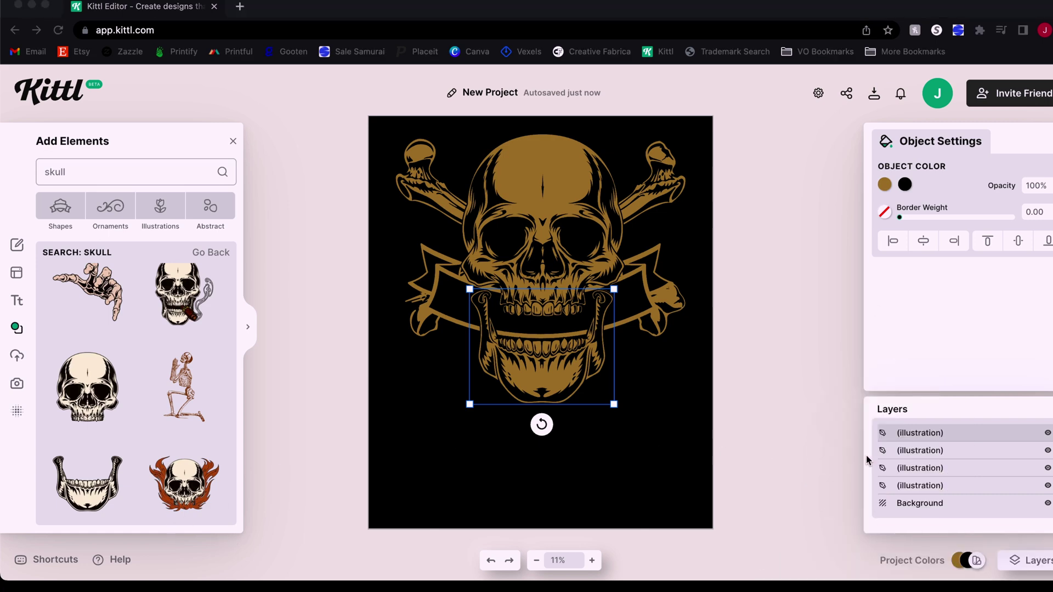
- Move the ribbon banner layer to the top so it sits in front of the skull
{"action": "left_click", "coordinate": [955, 486]}
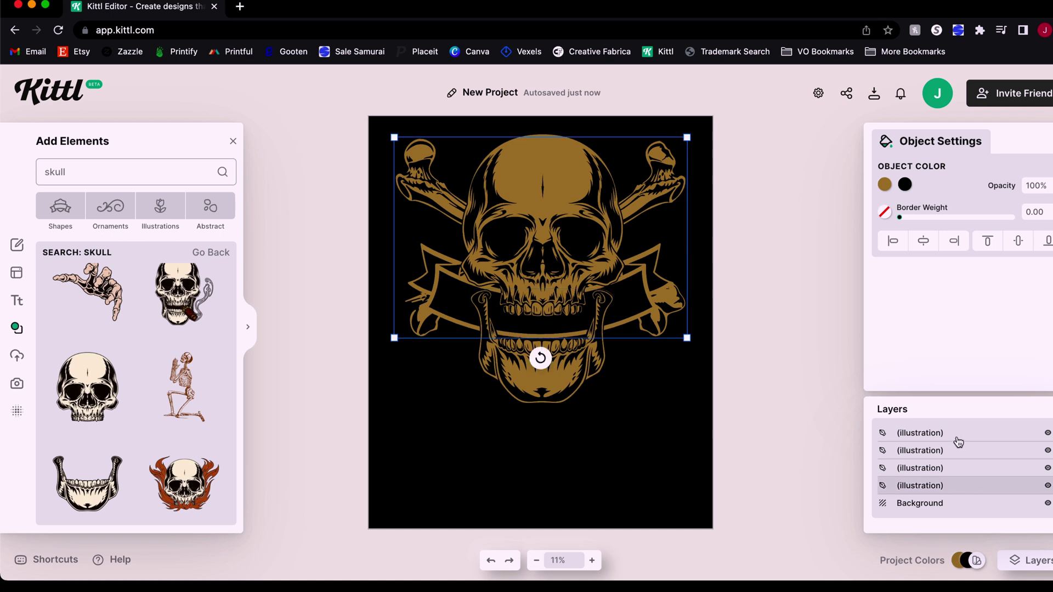
{"action": "left_click", "coordinate": [963, 468]}
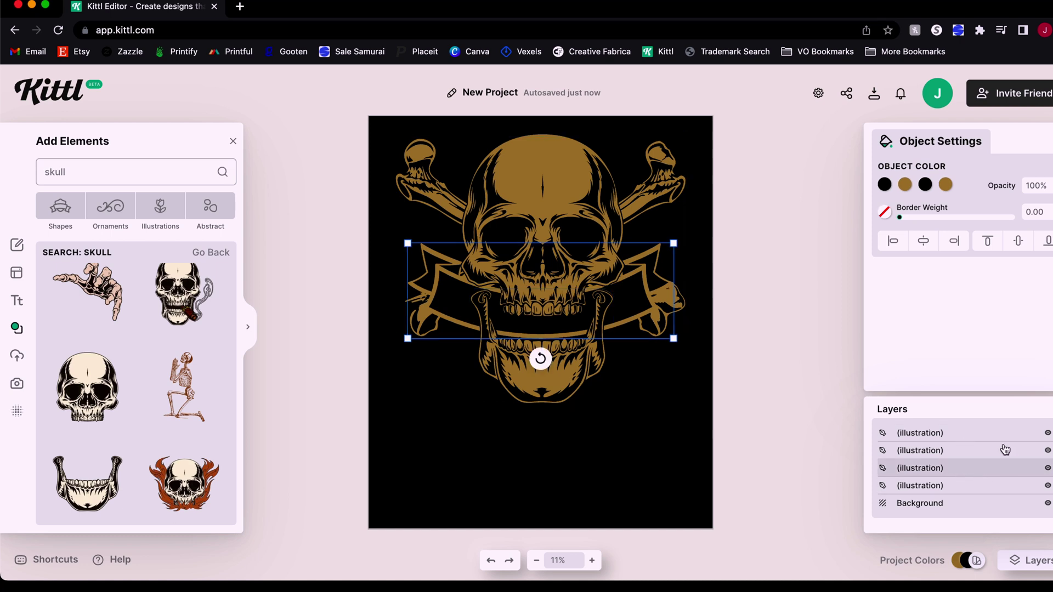
{"action": "left_click_drag", "start_coordinate": [960, 465], "coordinate": [958, 426]}
{"action": "left_click", "coordinate": [816, 459]}
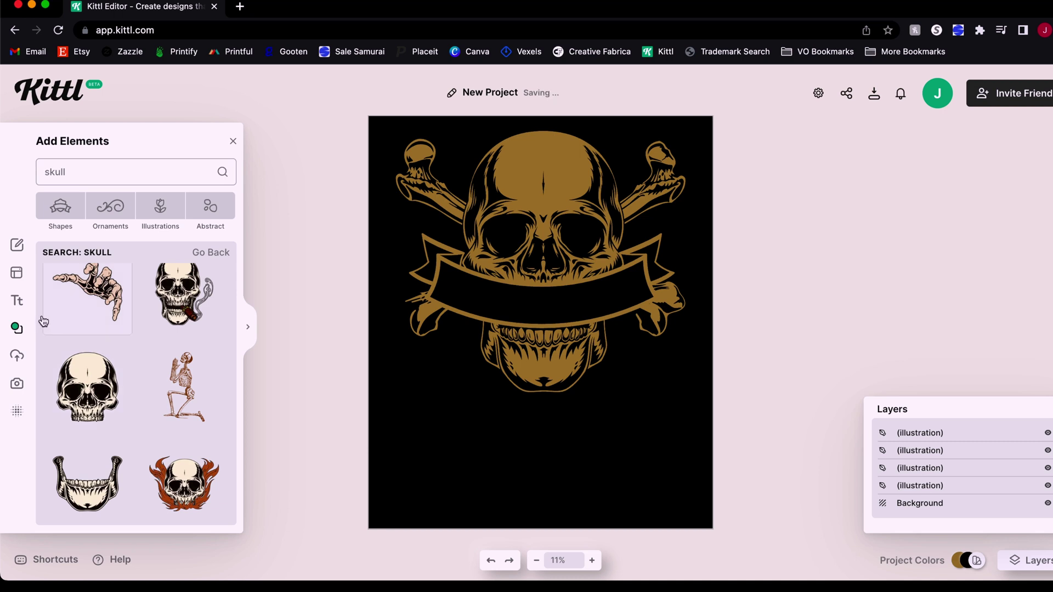
- Add a 'THE BONE CLUB' headline, widen it to one line and centre it
{"action": "left_click", "coordinate": [22, 305]}
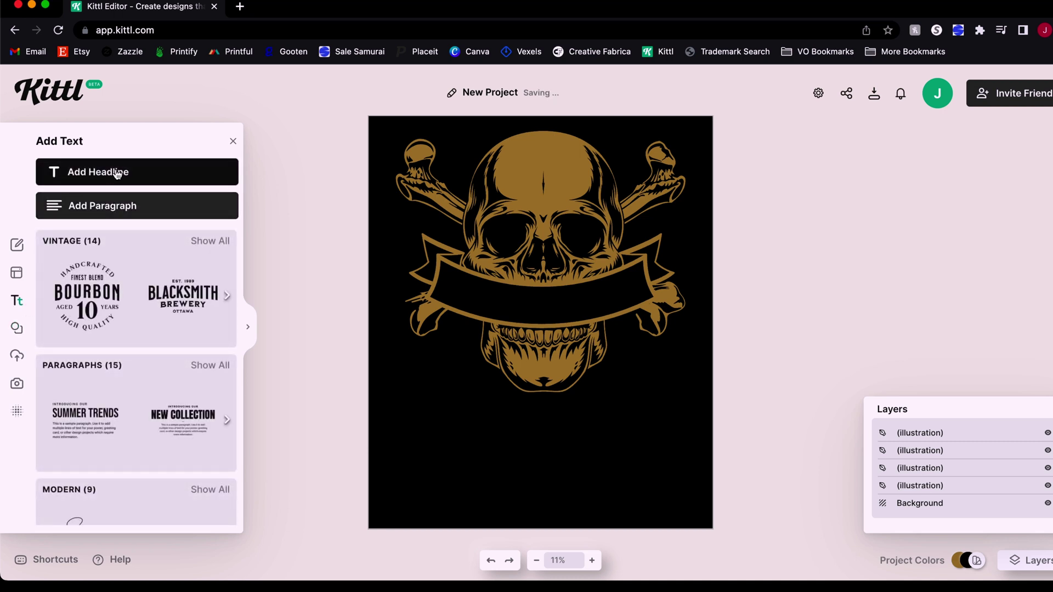
{"action": "left_click", "coordinate": [117, 172]}
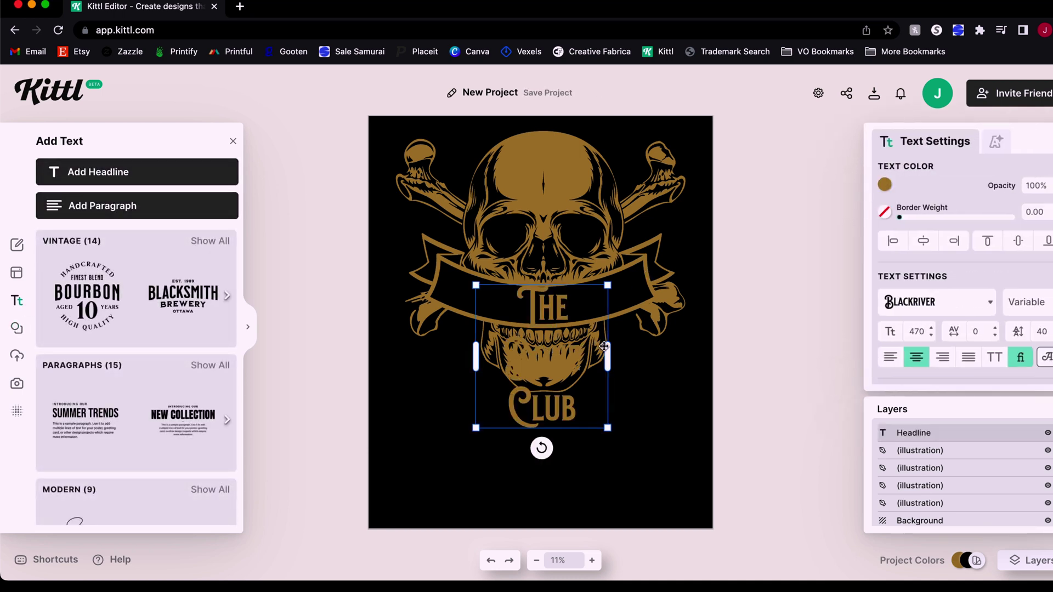
{"action": "left_click_drag", "start_coordinate": [605, 348], "coordinate": [702, 341]}
{"action": "left_click", "coordinate": [922, 241]}
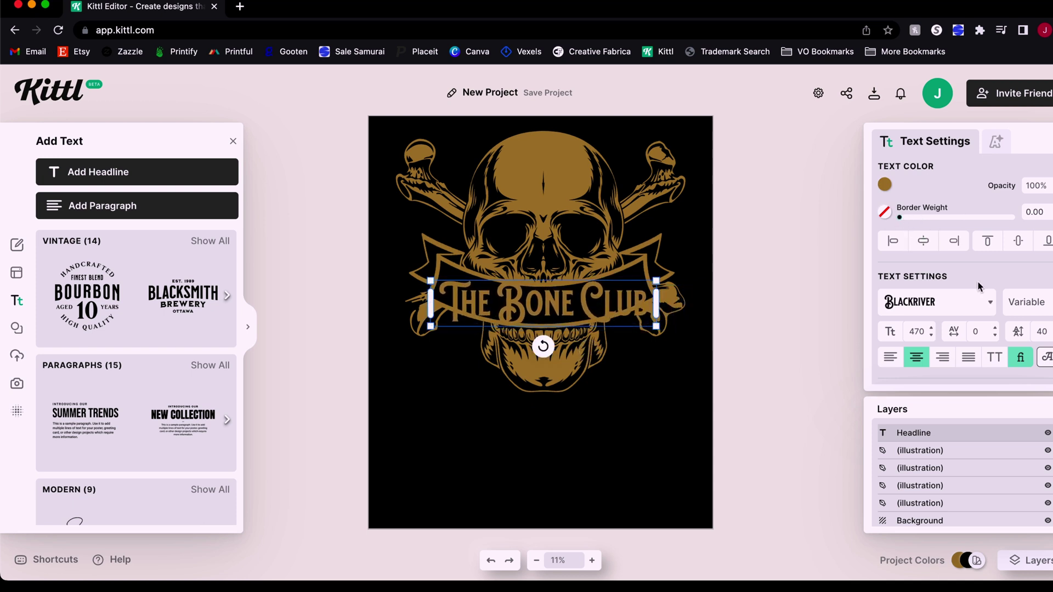
- Apply an Arch transformation with a reduced Arch Curve so the headline follows the ribbon
{"action": "scroll", "coordinate": [977, 289], "scroll_direction": "down", "scroll_amount": 3}
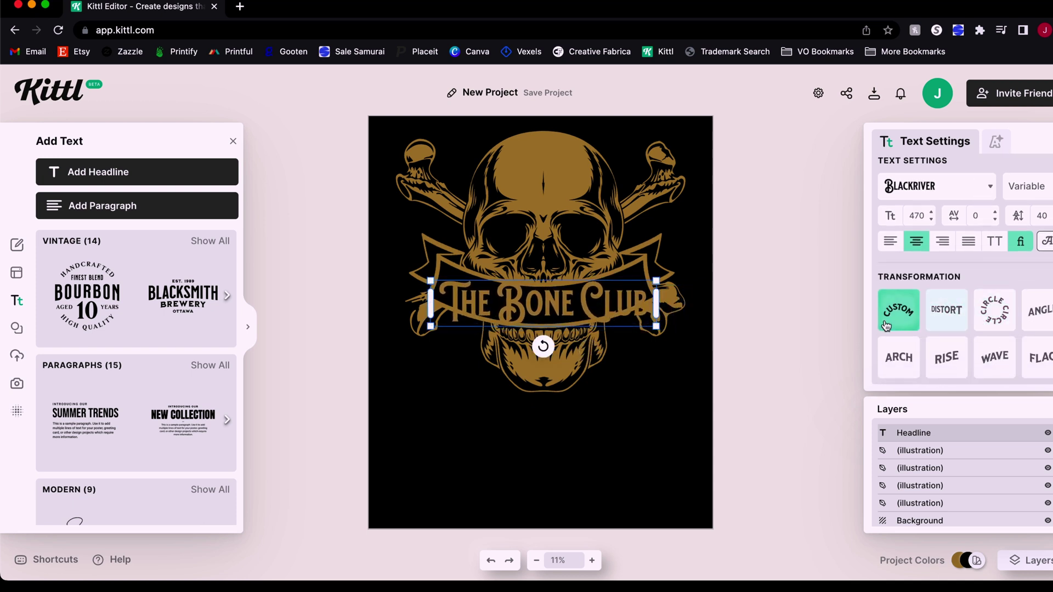
{"action": "left_click", "coordinate": [898, 310]}
{"action": "scroll", "coordinate": [946, 329], "scroll_direction": "down", "scroll_amount": 2}
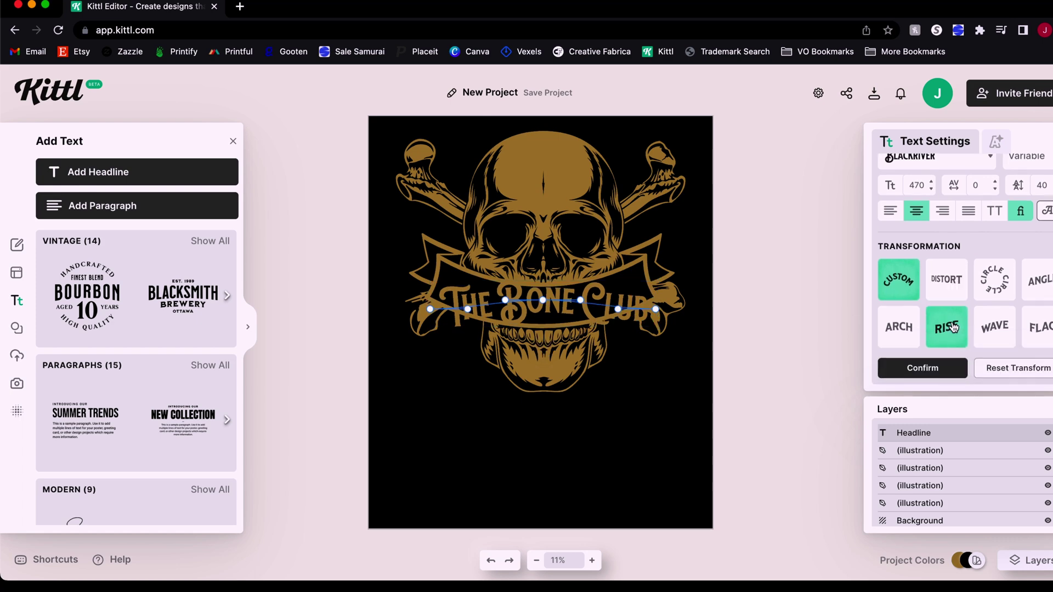
{"action": "left_click", "coordinate": [899, 315]}
{"action": "left_click_drag", "start_coordinate": [998, 347], "coordinate": [899, 352]}
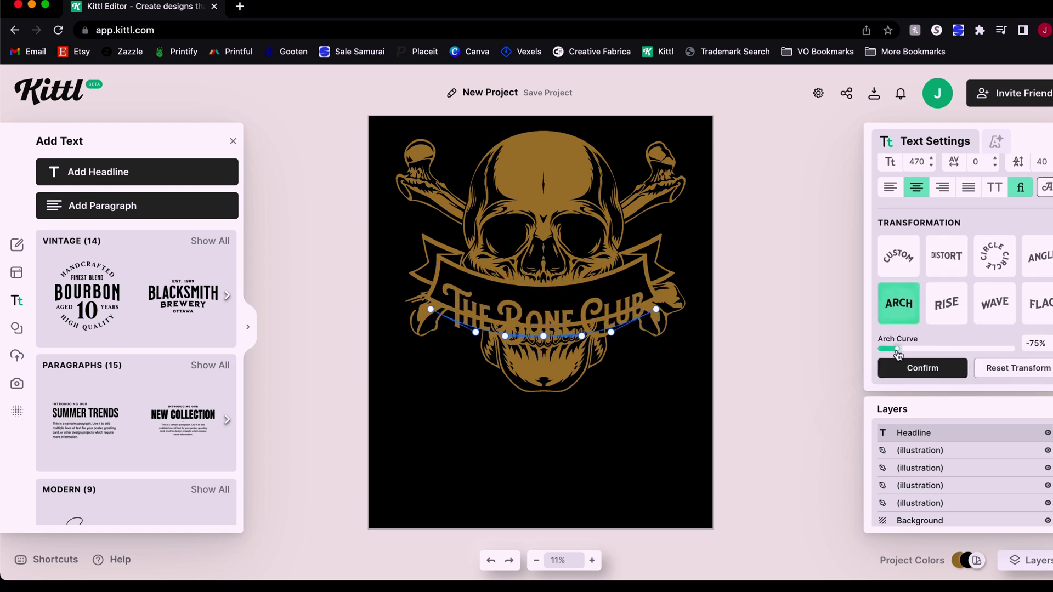
{"action": "left_click", "coordinate": [910, 368]}
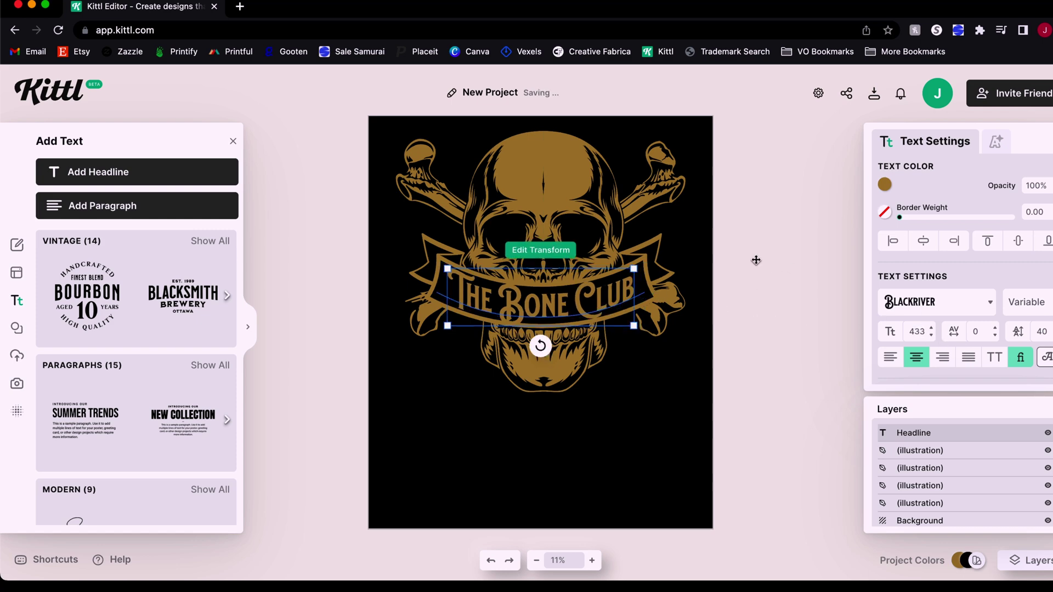
- Switch the headline typeface to Brookfield
{"action": "left_click", "coordinate": [937, 302]}
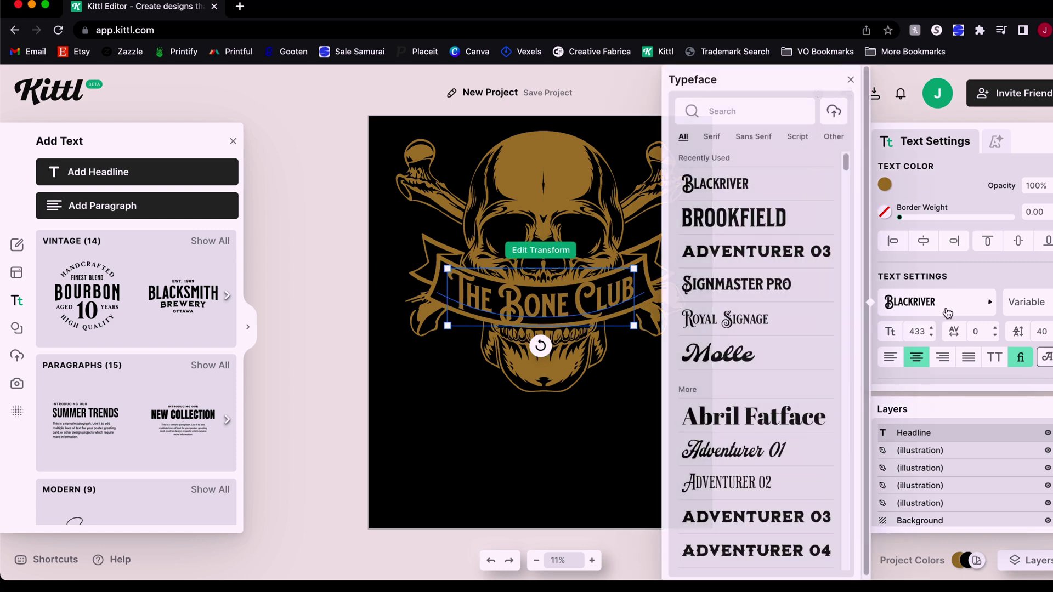
{"action": "left_click", "coordinate": [735, 216]}
{"action": "left_click", "coordinate": [559, 300]}
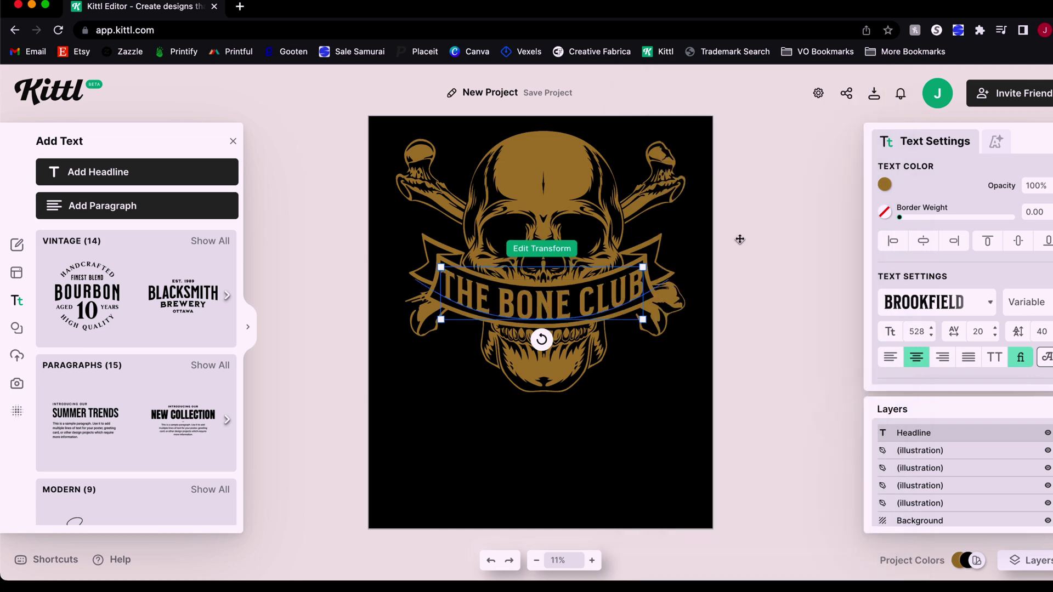
- Give the headline a black Detailed 3D Shadow, then deselect it
{"action": "left_click", "coordinate": [996, 153]}
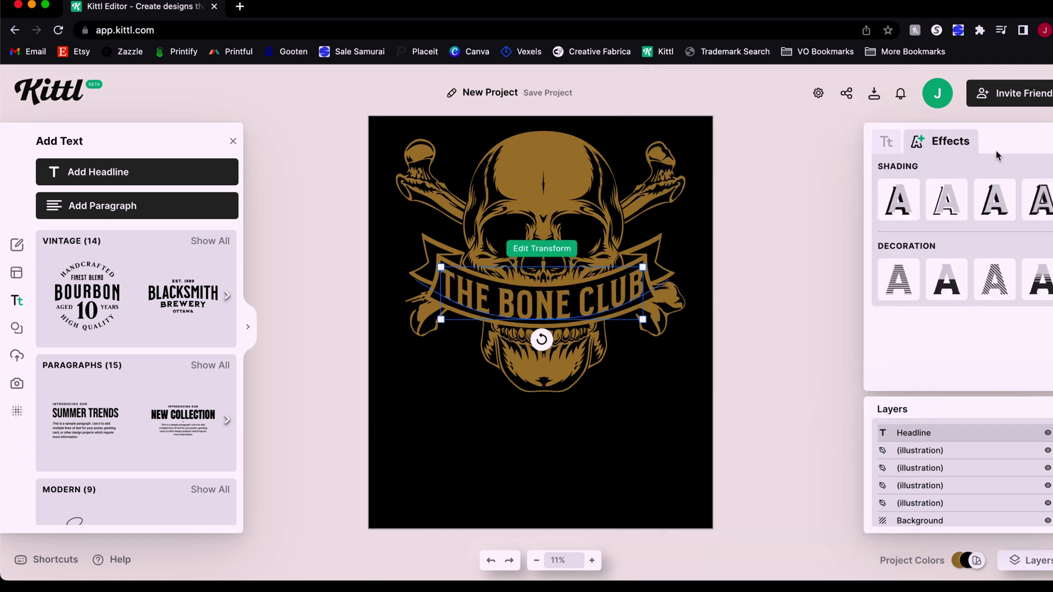
{"action": "left_click", "coordinate": [1037, 199]}
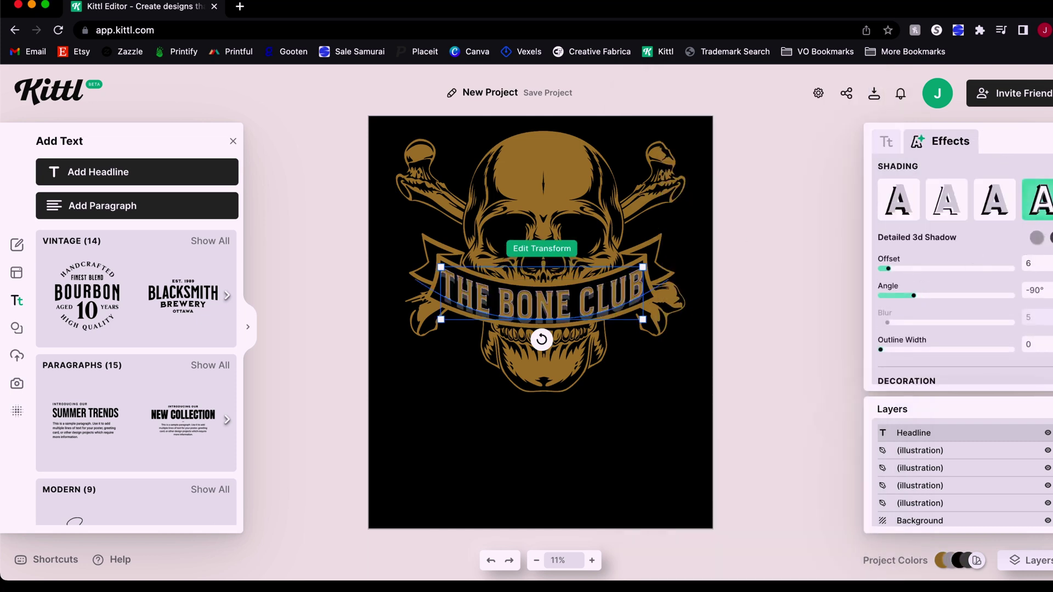
{"action": "left_click", "coordinate": [1036, 237]}
{"action": "left_click", "coordinate": [865, 492]}
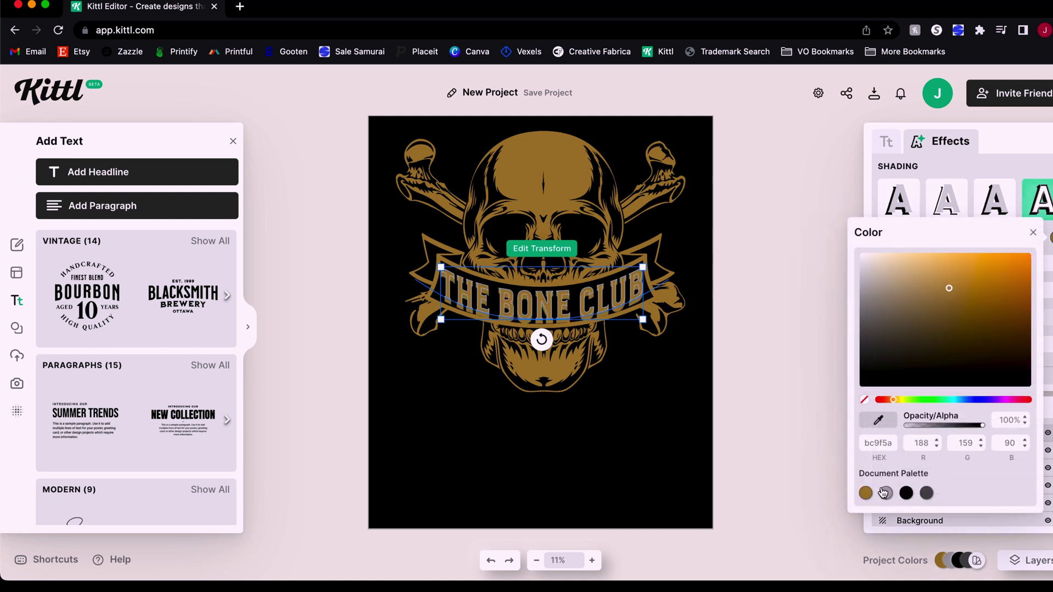
{"action": "left_click", "coordinate": [905, 493]}
{"action": "left_click", "coordinate": [892, 283]}
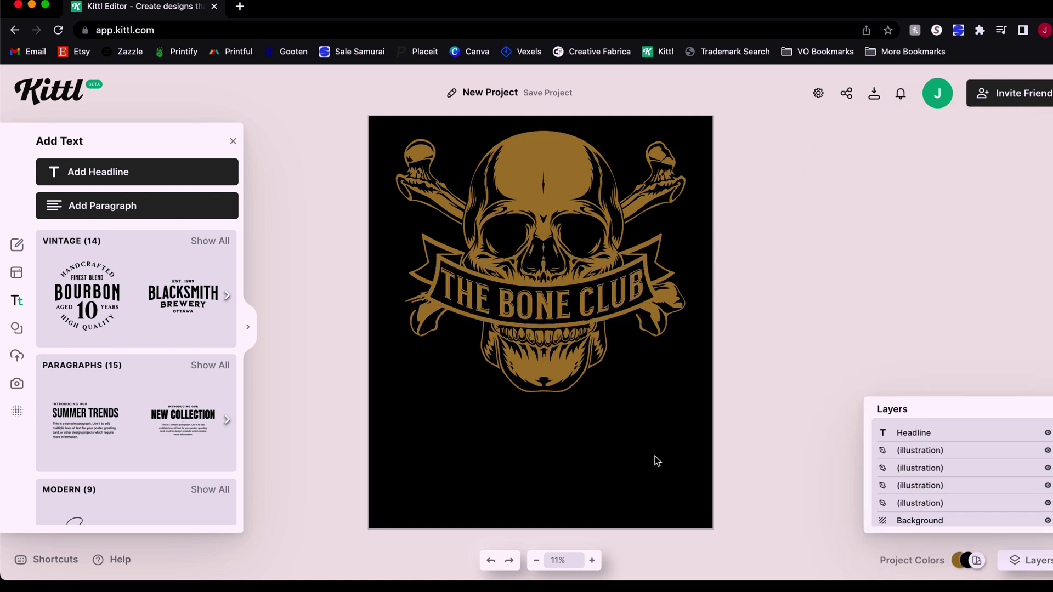
{"action": "left_click", "coordinate": [685, 431]}
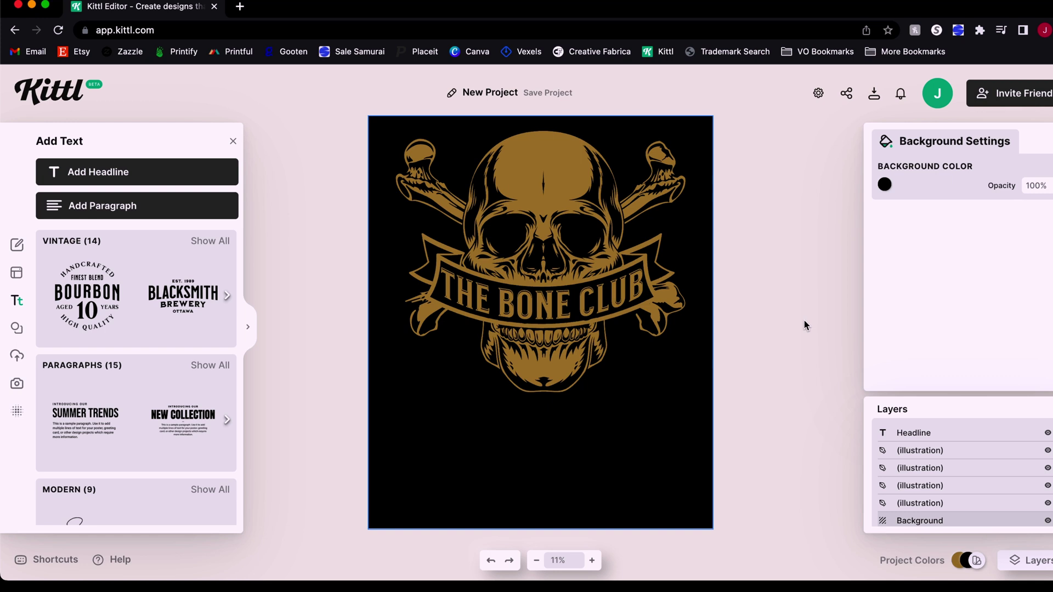
{"action": "left_click", "coordinate": [742, 385]}
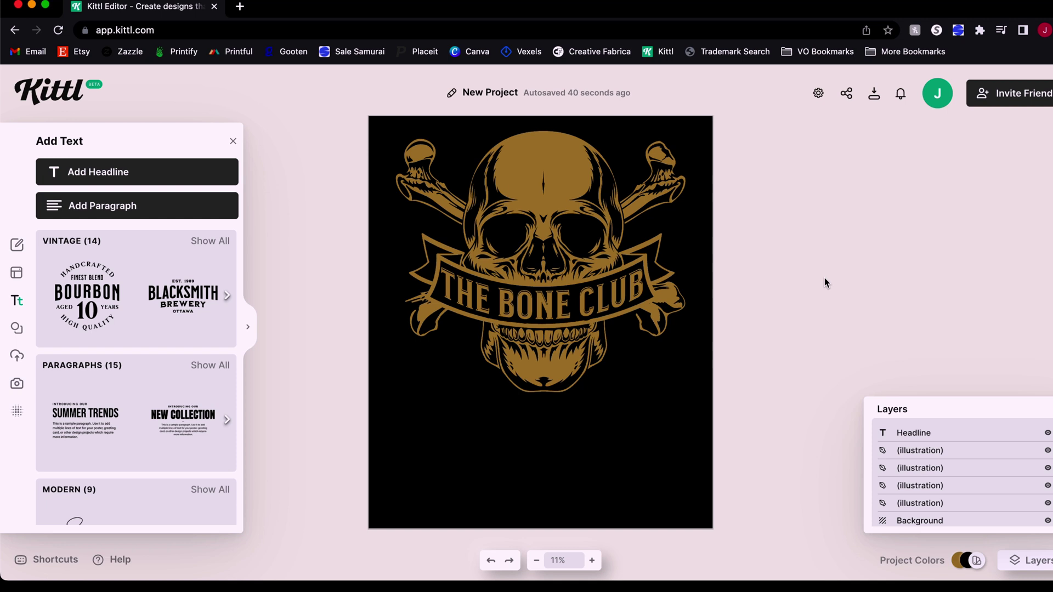
- Apply a Grunge texture from the Textures library over the design
{"action": "left_click", "coordinate": [16, 420]}
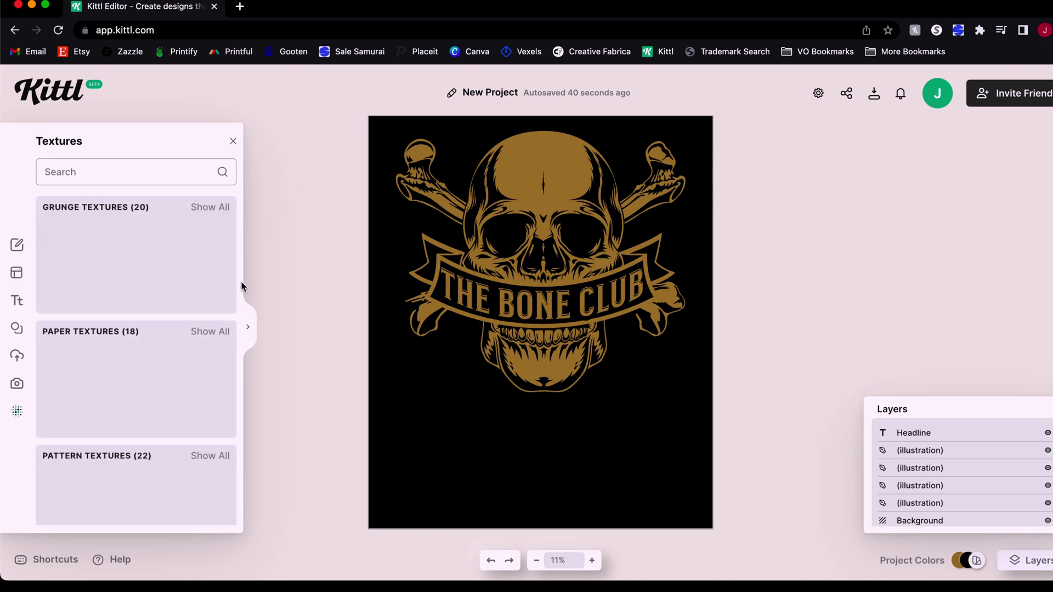
{"action": "scroll", "coordinate": [68, 245], "scroll_direction": "down", "scroll_amount": 5}
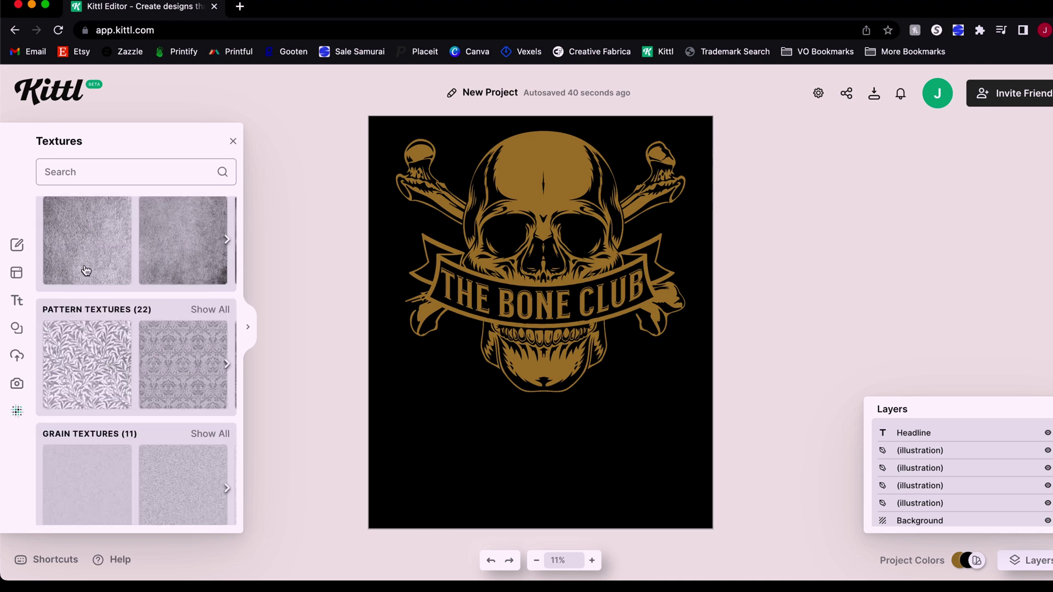
{"action": "scroll", "coordinate": [119, 310], "scroll_direction": "up", "scroll_amount": 5}
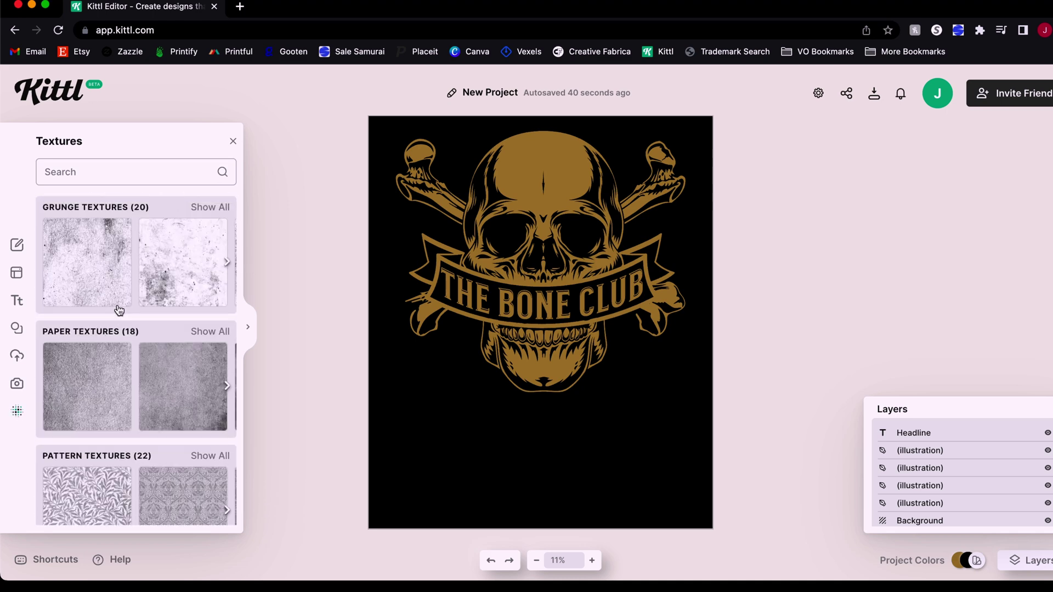
{"action": "left_click", "coordinate": [119, 307]}
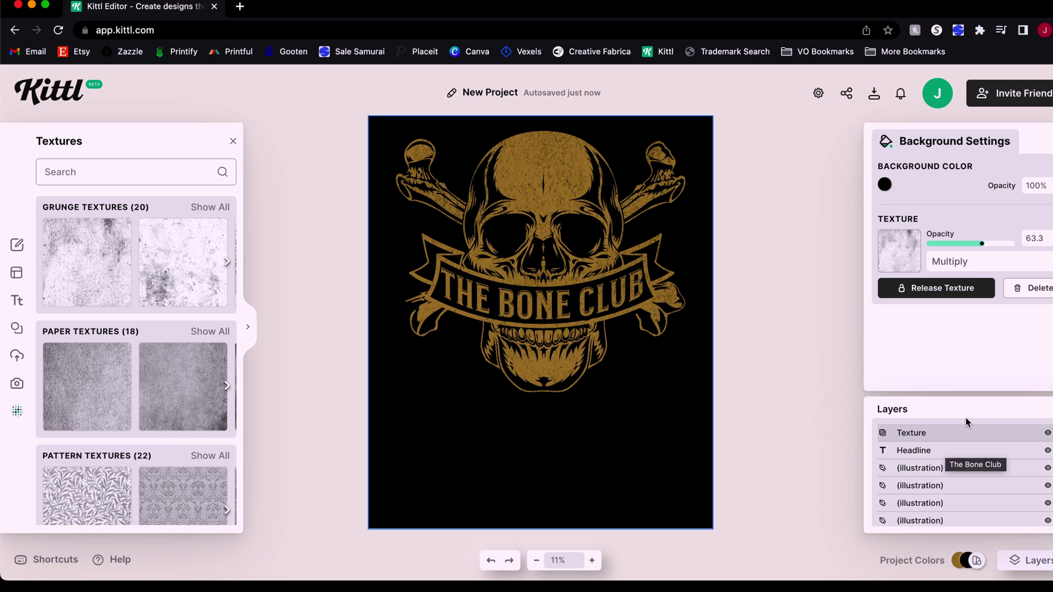
- Preview the texture with the Background layer hidden, restore it, then hide the Texture layer
{"action": "scroll", "coordinate": [994, 466], "scroll_direction": "down", "scroll_amount": 2}
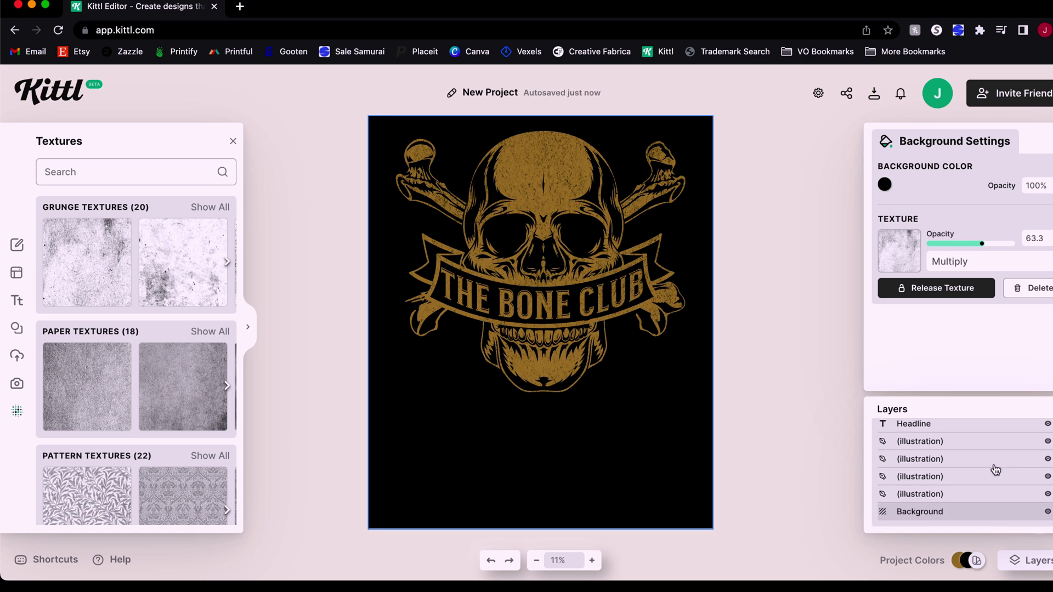
{"action": "left_click", "coordinate": [1047, 512]}
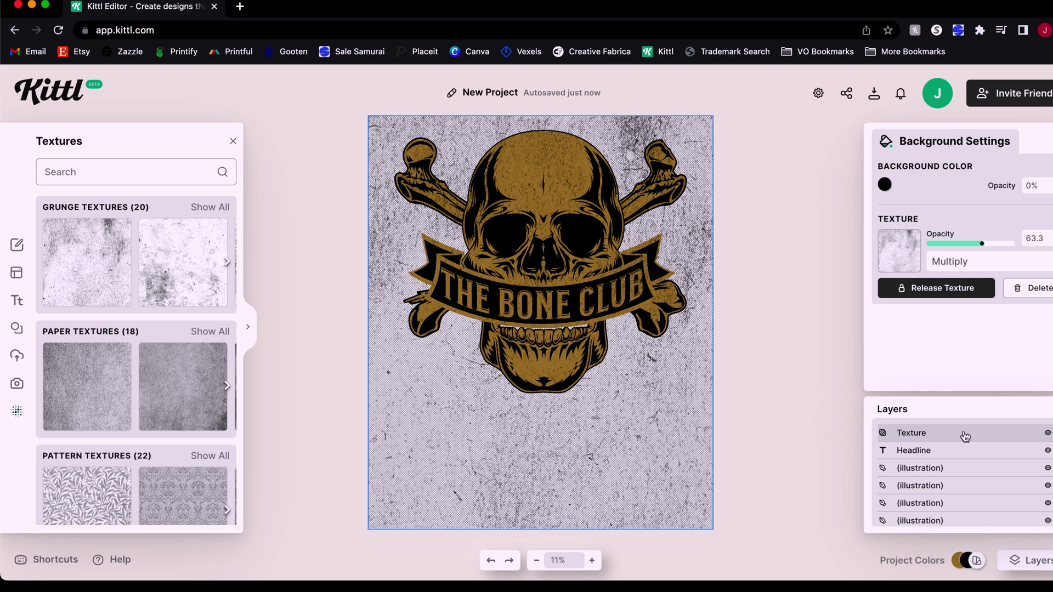
{"action": "scroll", "coordinate": [984, 485], "scroll_direction": "down", "scroll_amount": 1}
{"action": "left_click", "coordinate": [1046, 511]}
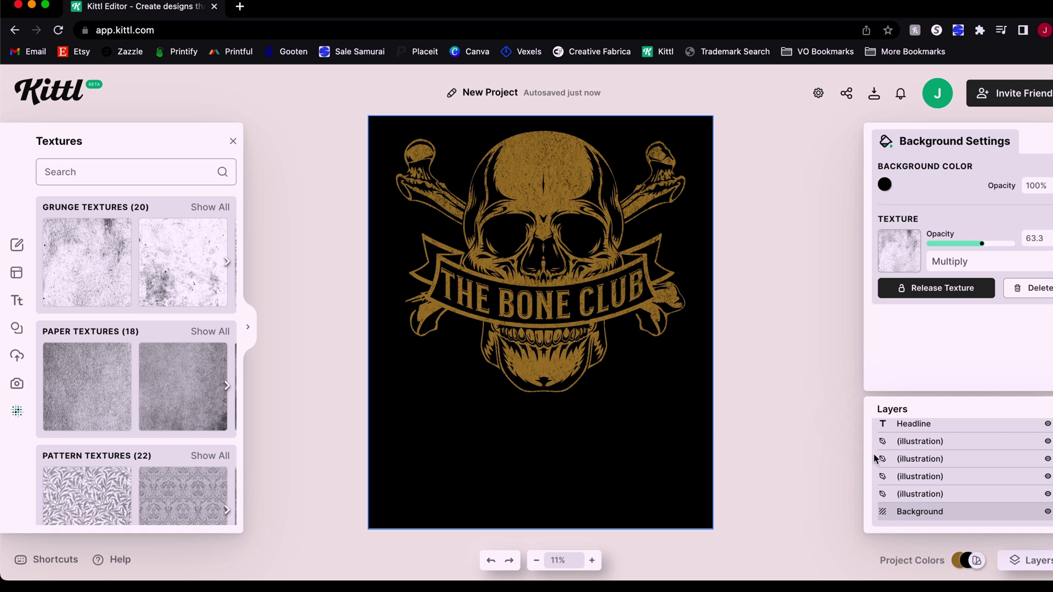
{"action": "scroll", "coordinate": [1015, 469], "scroll_direction": "up", "scroll_amount": 1}
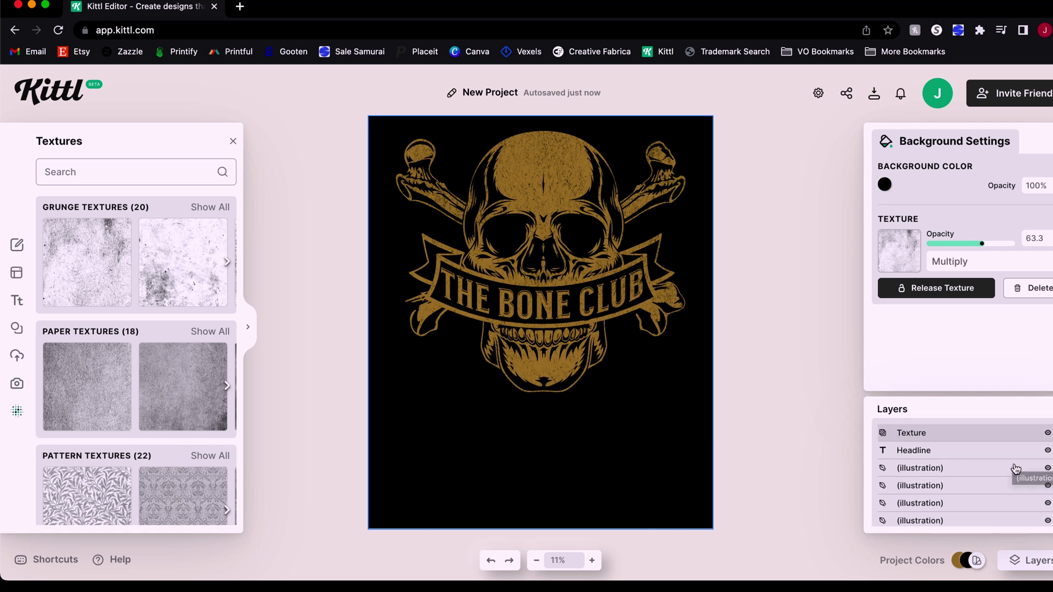
{"action": "left_click", "coordinate": [1047, 432]}
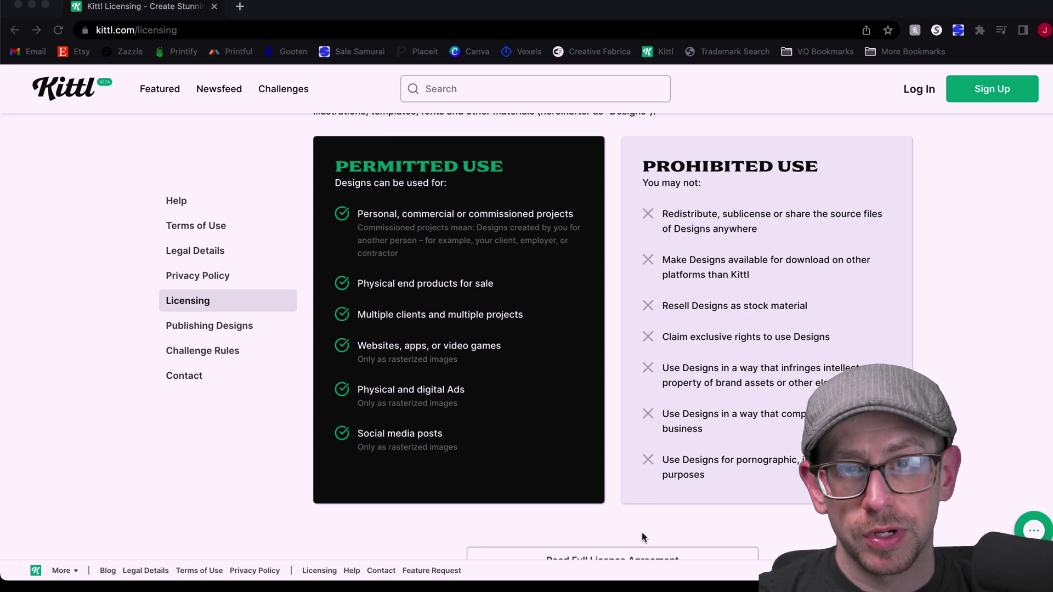
- Scroll back up the Licensing page
{"action": "scroll", "coordinate": [642, 532], "scroll_direction": "up", "scroll_amount": 1}
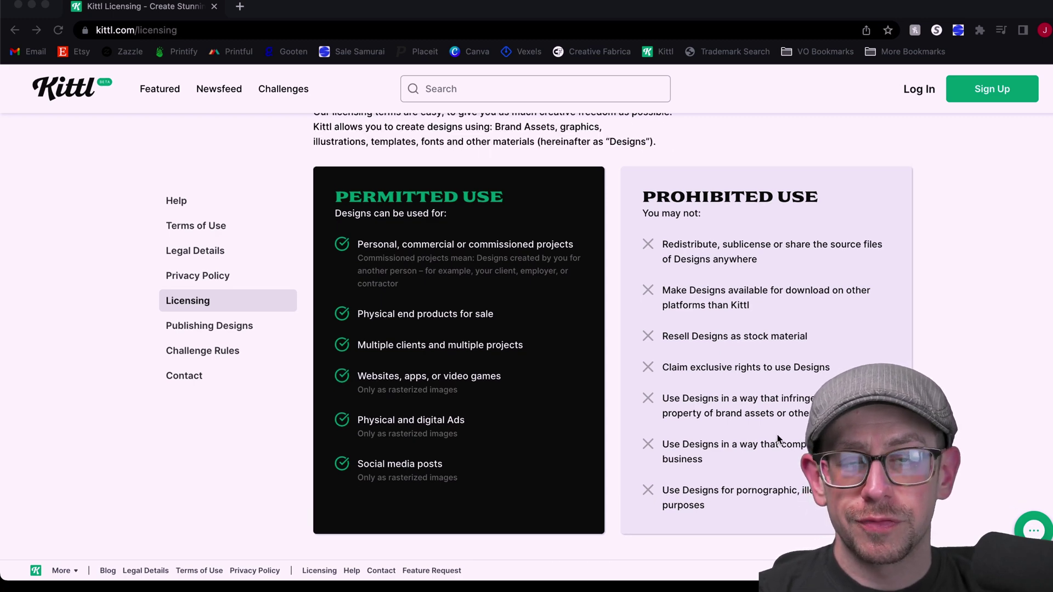